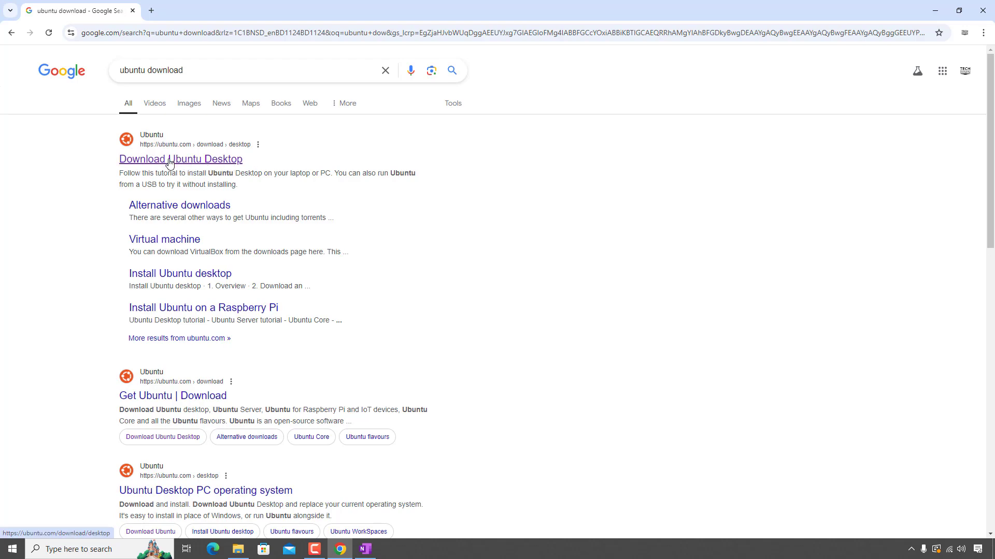
Step: Open the Download Ubuntu Desktop search result and start downloading Ubuntu 24.04.1 LTS
click(169, 162)
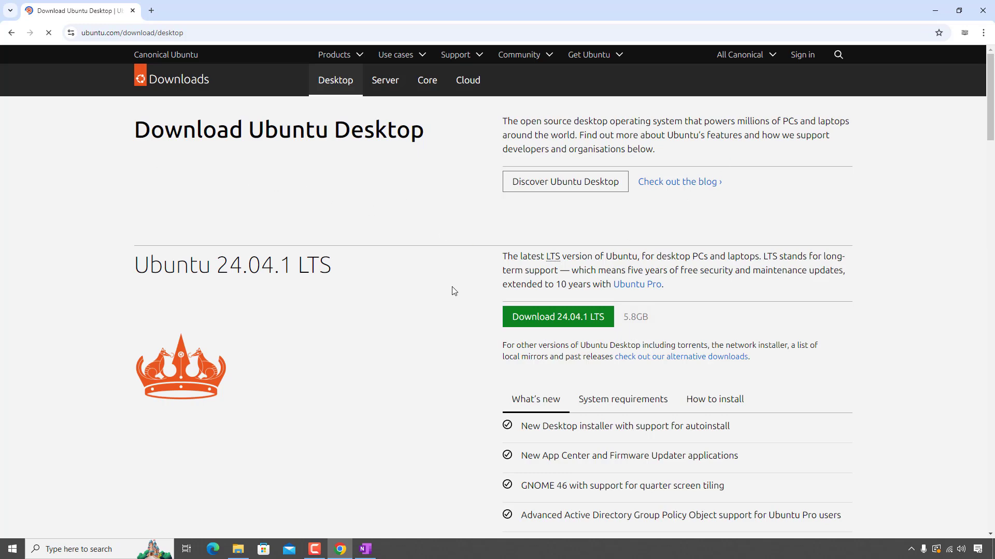
scroll(455, 291, down, 4)
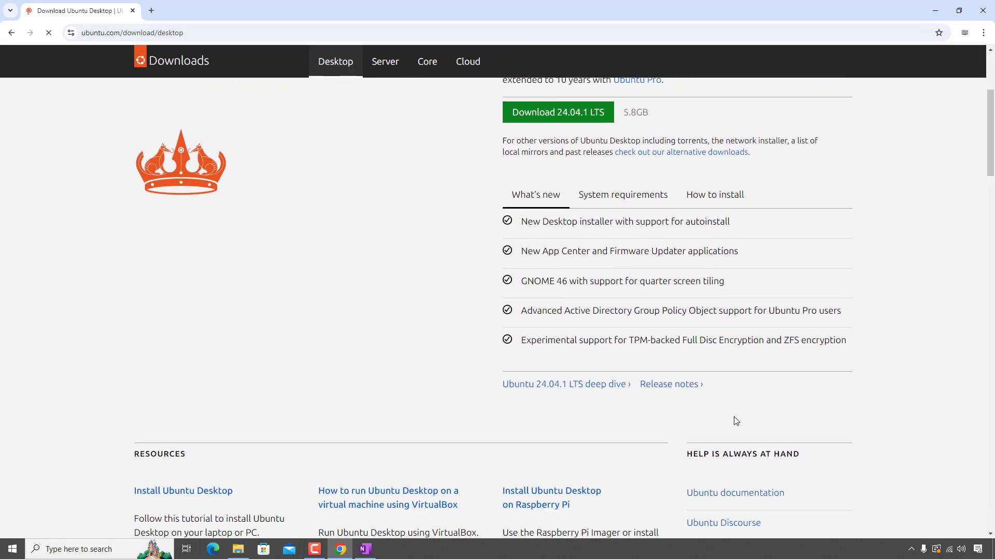
scroll(619, 448, up, 4)
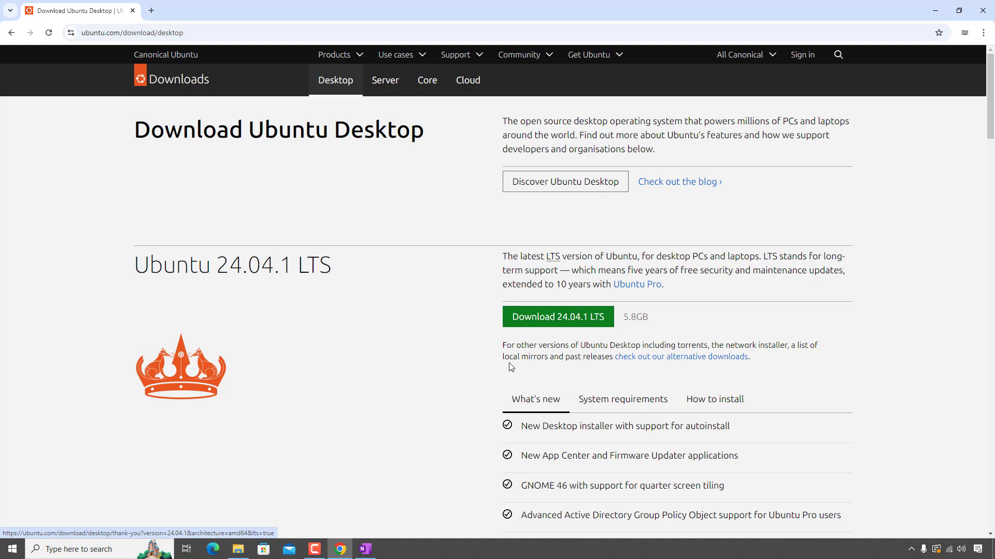
click(555, 322)
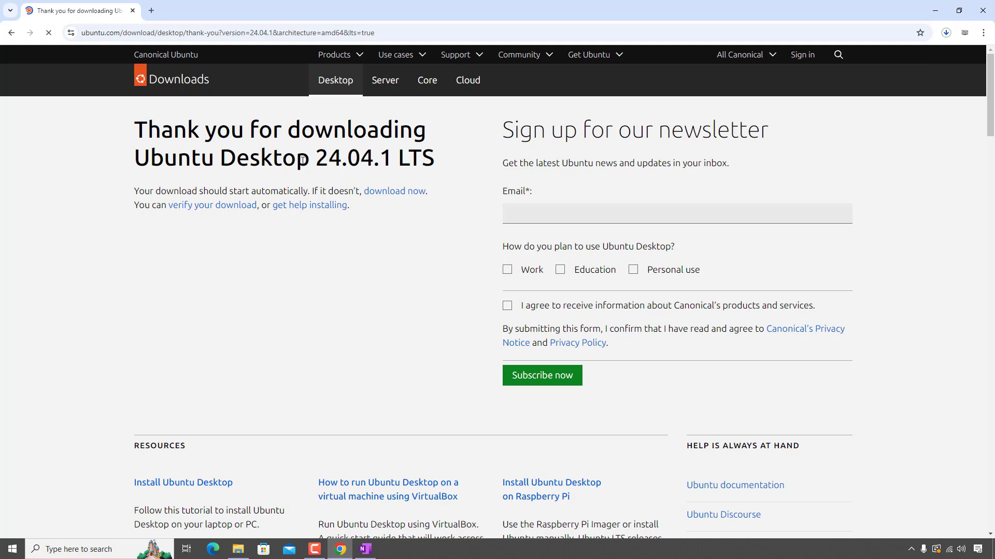
Step: Open the full download history and cancel the download of ubuntu-24.04.1-desktop-amd64 (1).iso
click(947, 34)
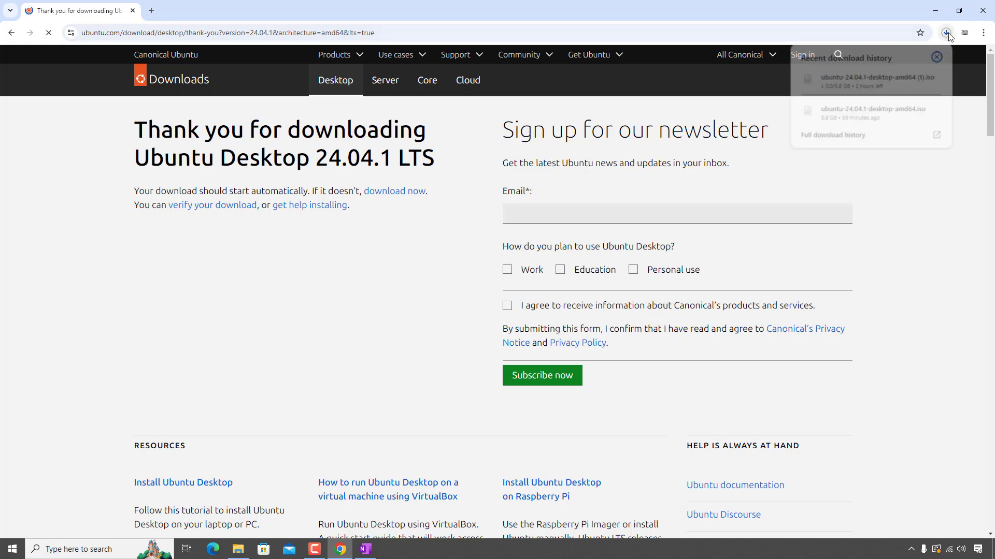
click(842, 136)
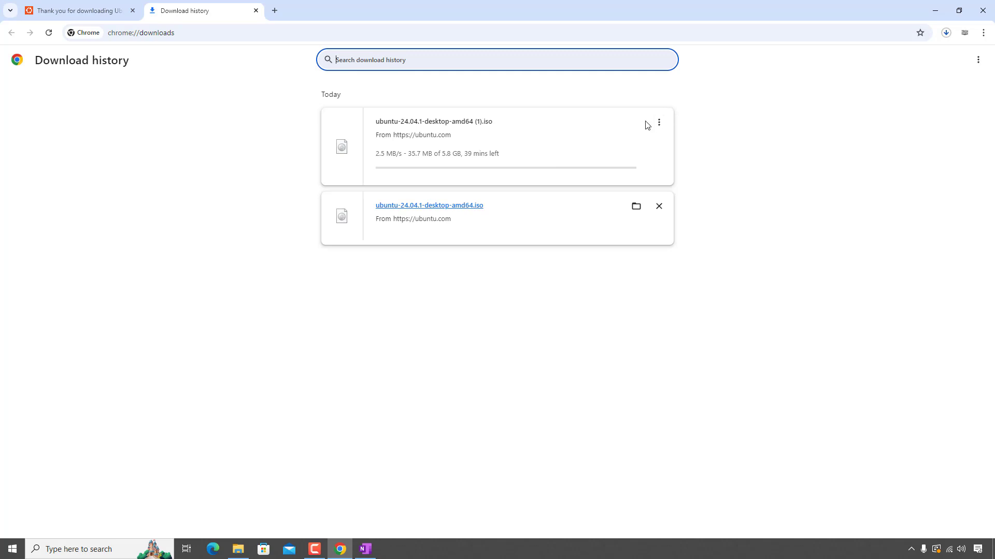
click(659, 122)
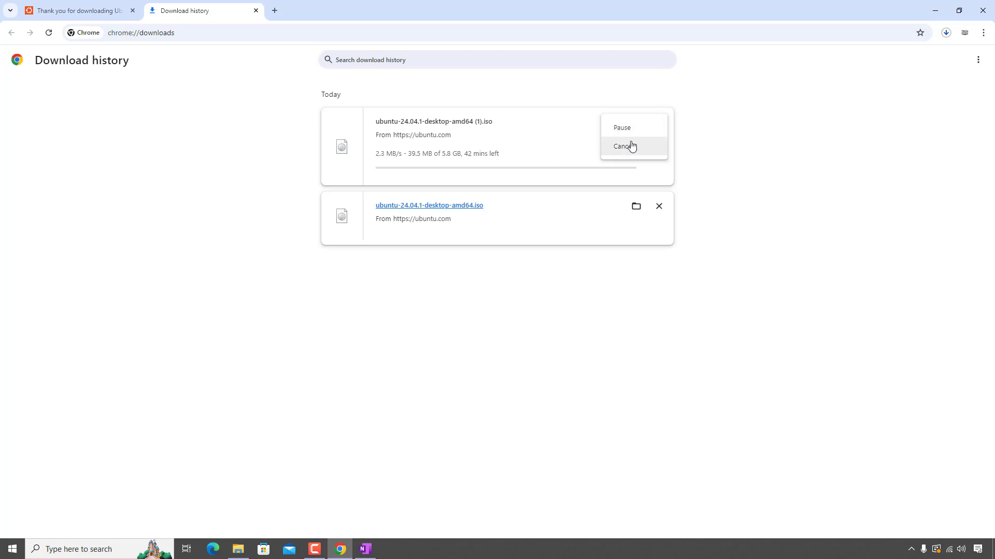
click(629, 147)
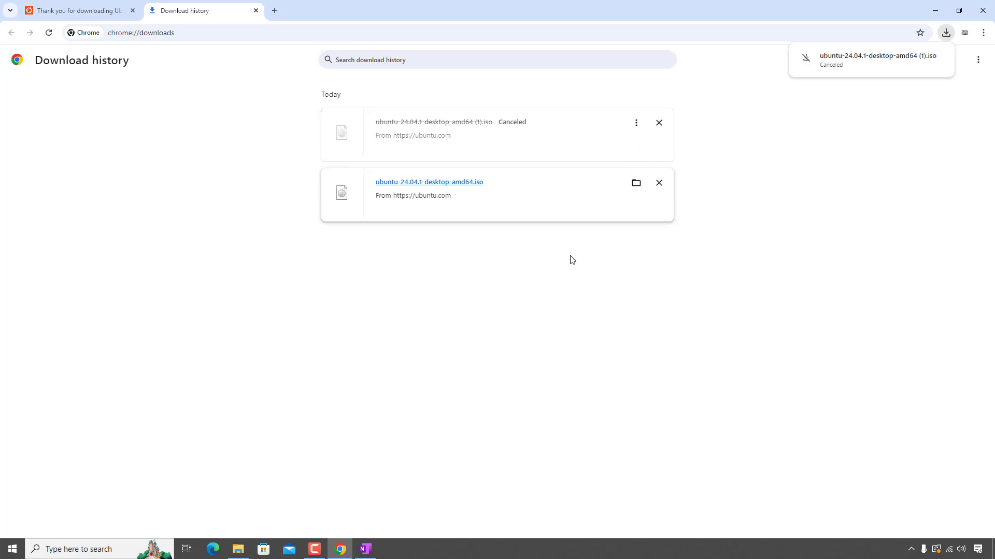
Step: Show the already downloaded ubuntu-24.04.1-desktop-amd64.iso in its folder and inspect the file
click(636, 187)
click(267, 185)
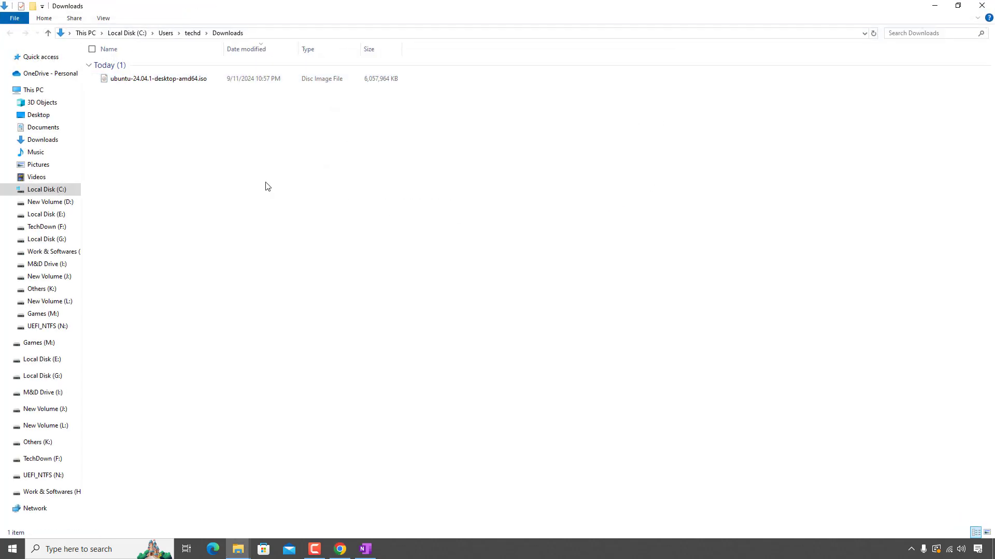
click(188, 81)
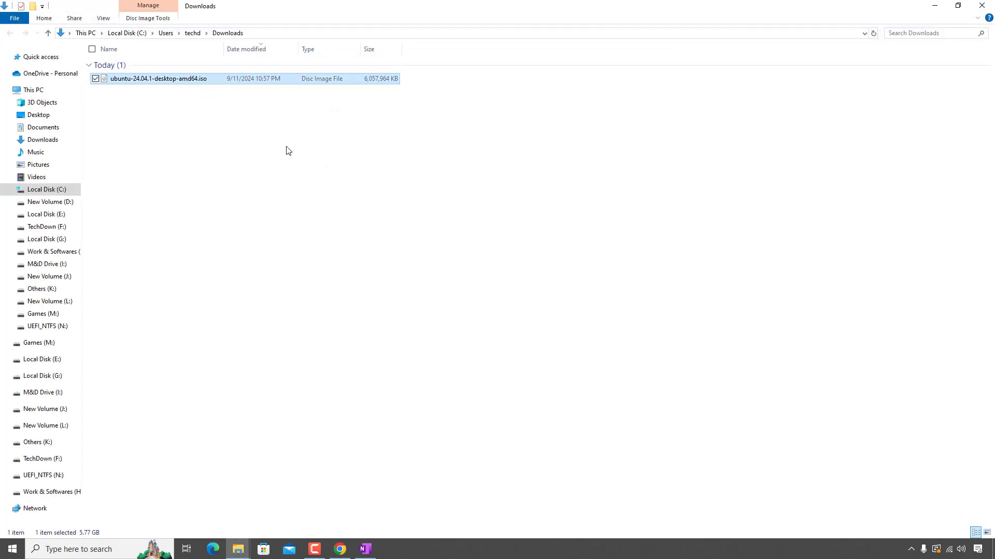
click(288, 151)
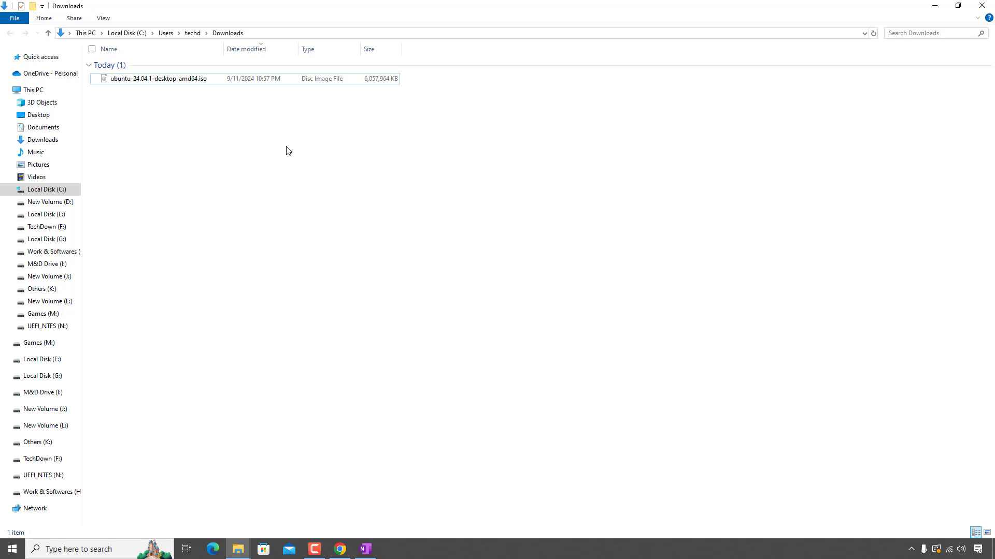
Step: Switch back to Chrome, search for "rufus" in a new tab and open the official rufus.ie website
click(340, 549)
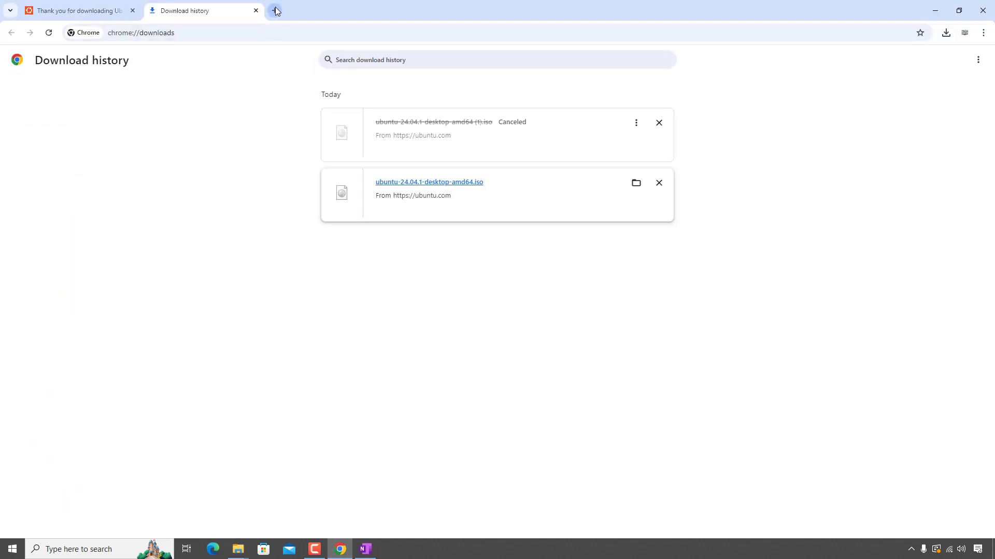
click(276, 10)
text(rufus)
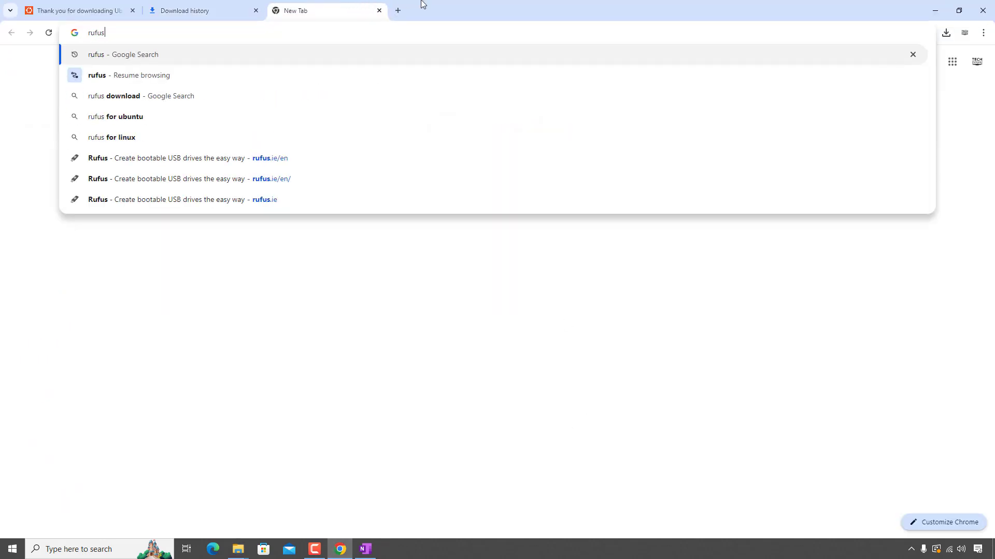
key(Return)
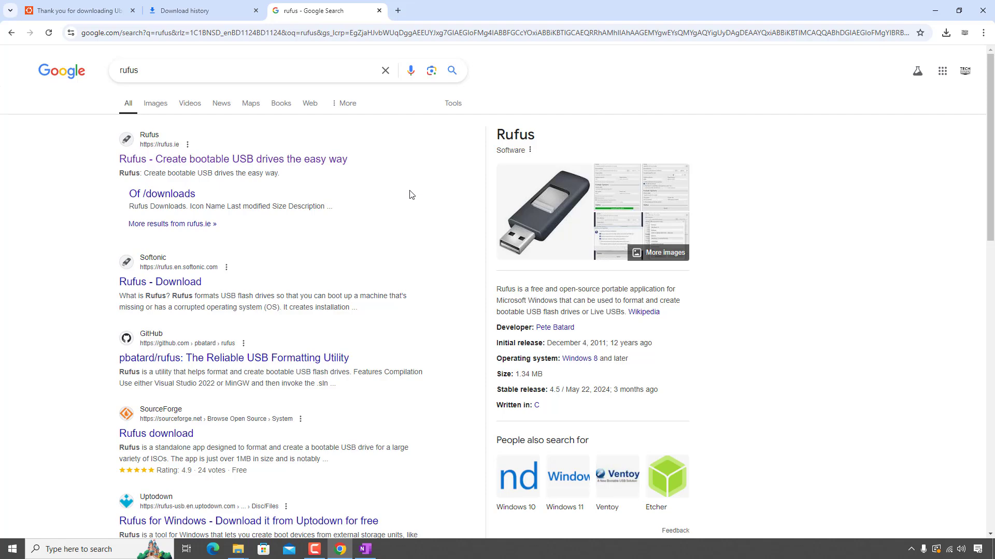
click(325, 160)
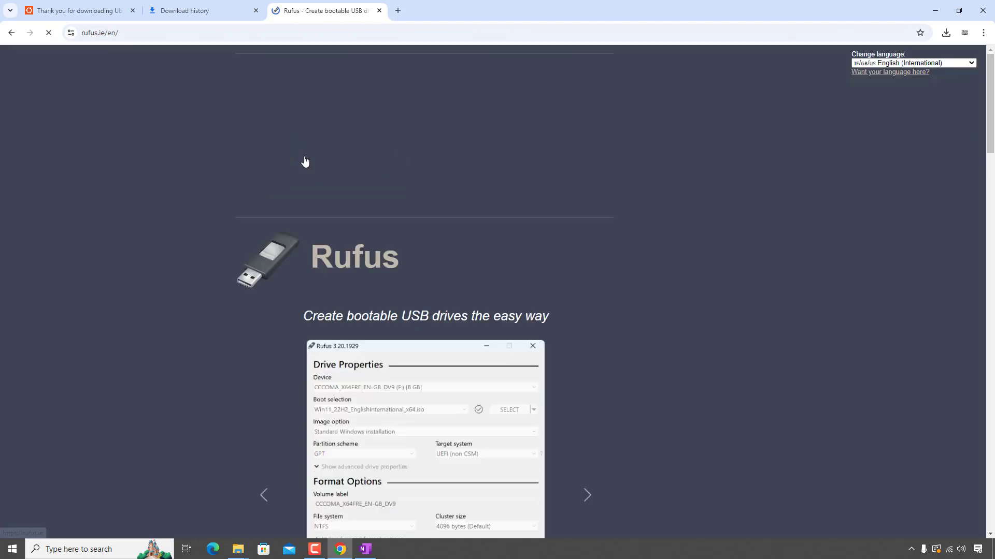
Step: Download the standard Windows x64 release rufus-4.5.exe, dismissing the ad, and show the downloaded file in its folder
scroll(630, 277, down, 5)
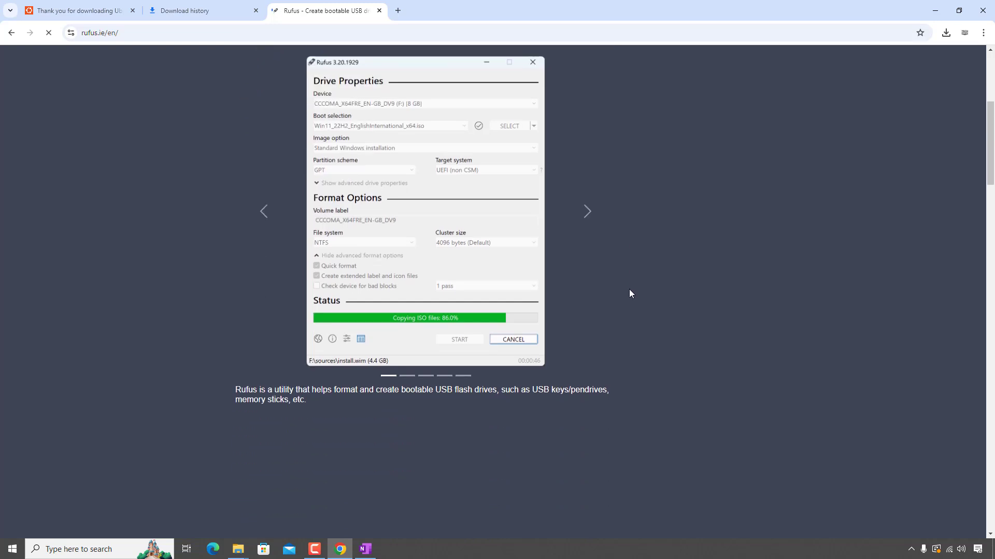
scroll(630, 289, down, 6)
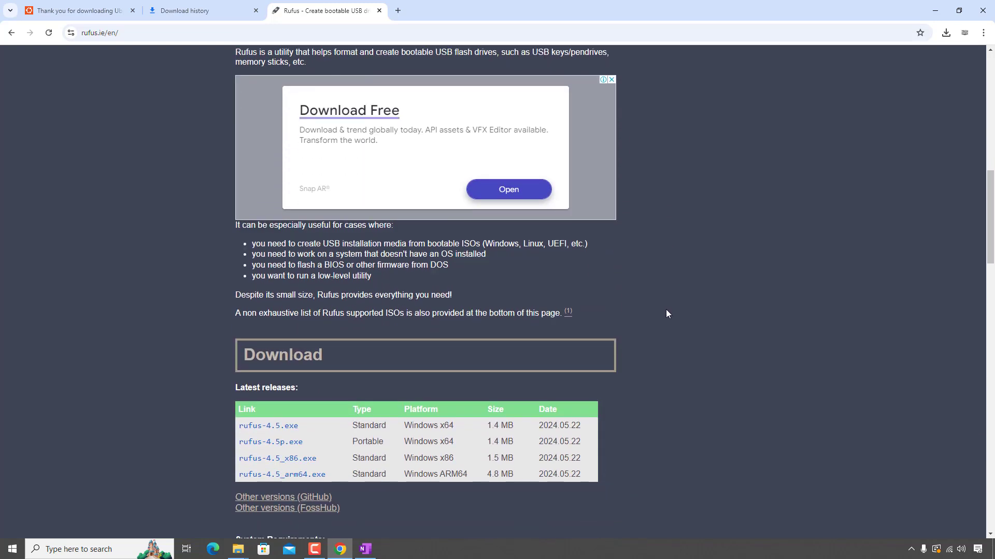
scroll(456, 356, down, 1)
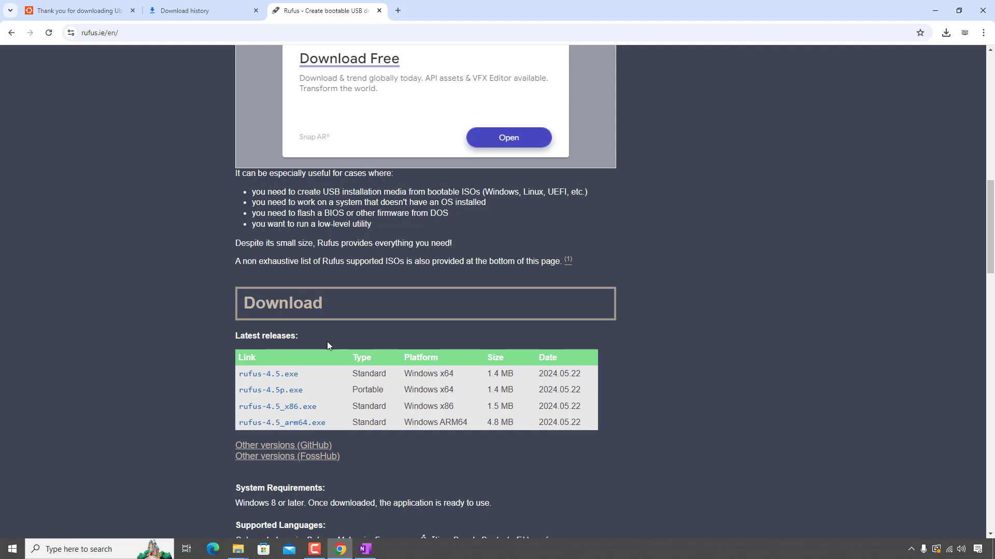
scroll(293, 371, down, 1)
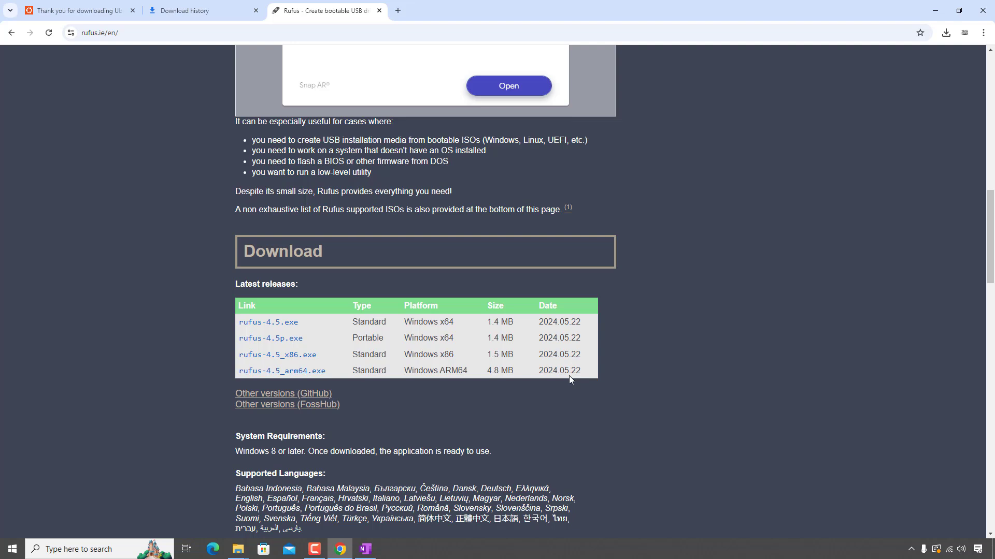
click(281, 324)
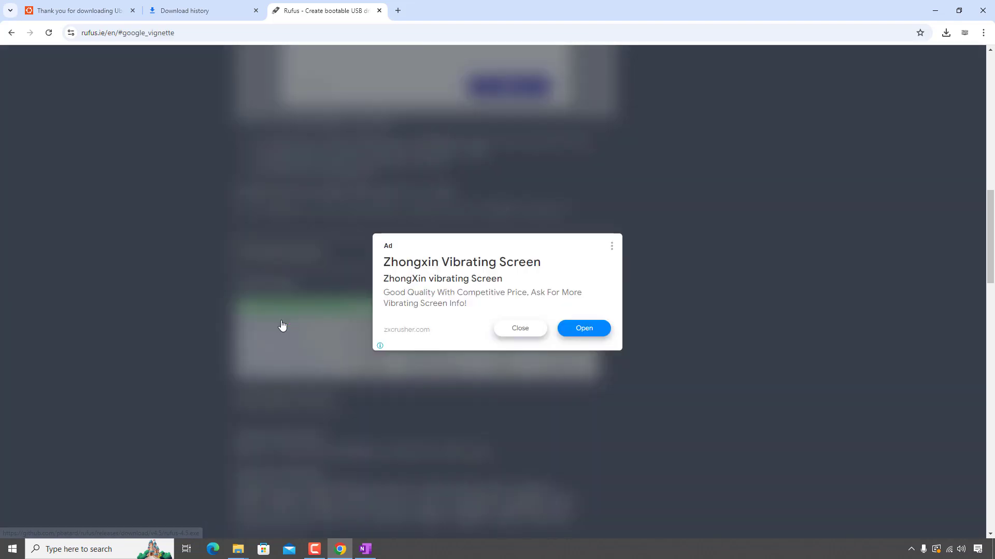
click(521, 329)
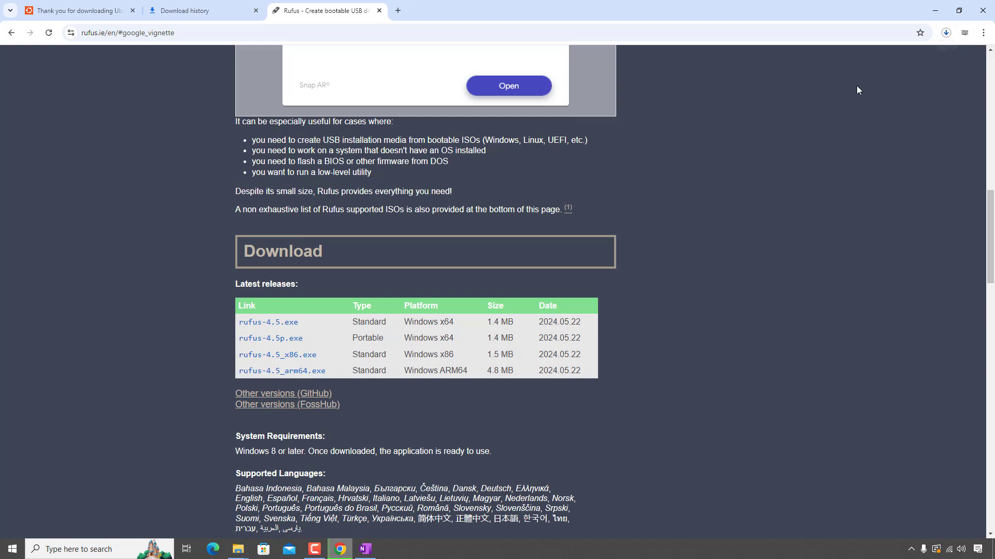
click(946, 33)
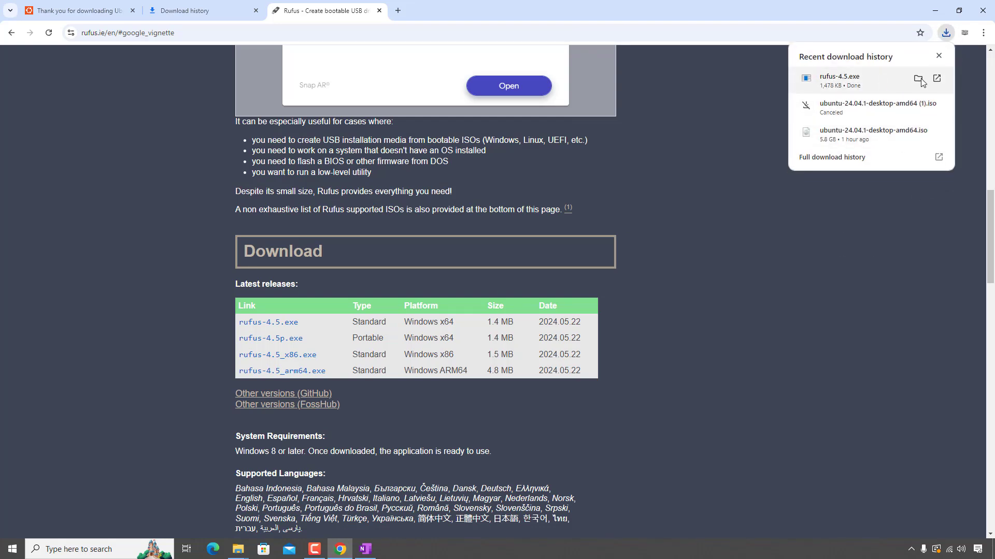
click(918, 79)
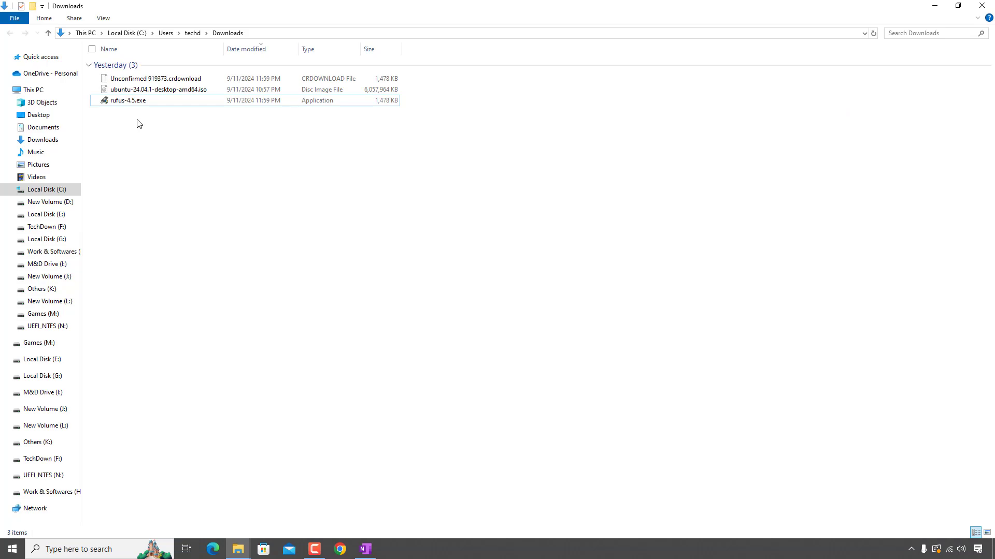
Step: Switch to OneNote and underline the third step, "Check Disk Partition Type", with a freehand stroke
click(365, 550)
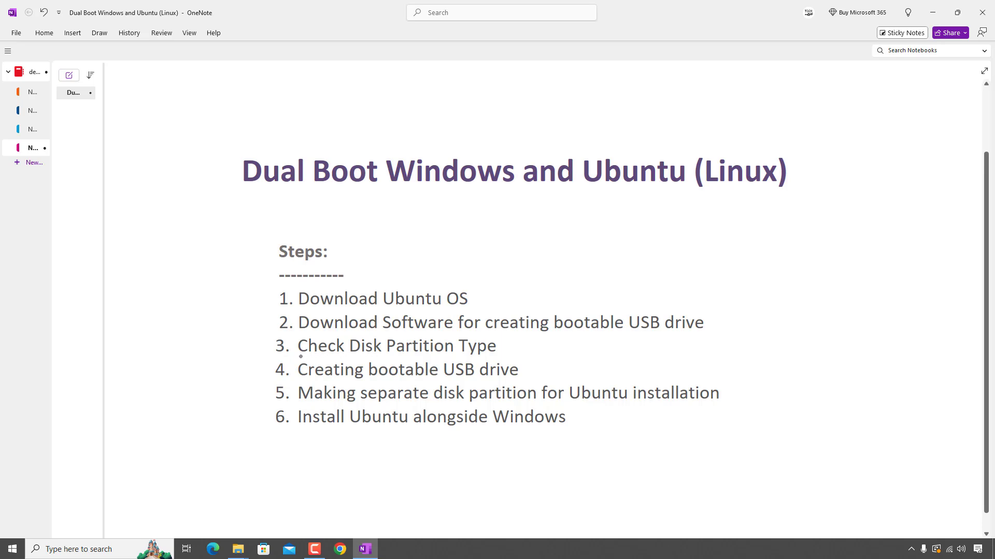
drag(300, 357, 501, 357)
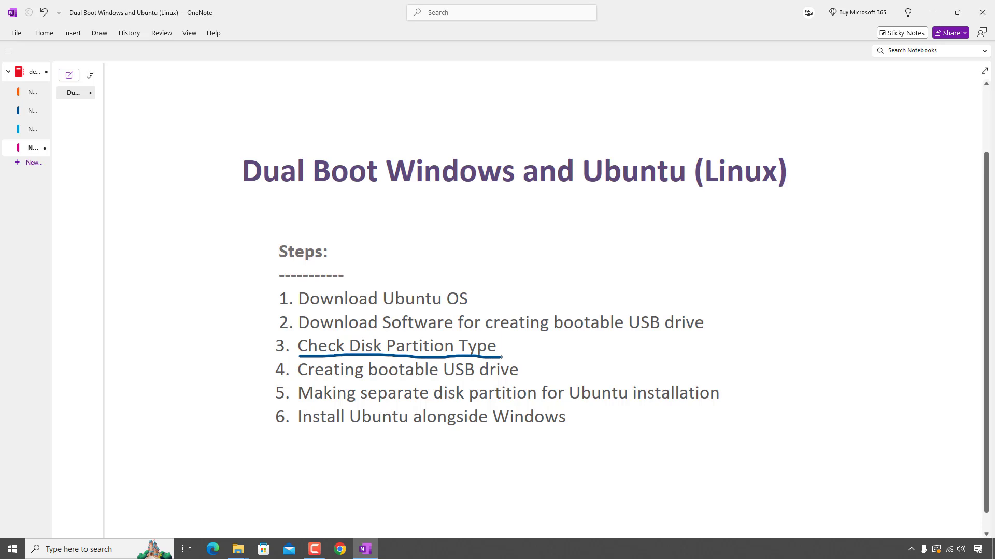
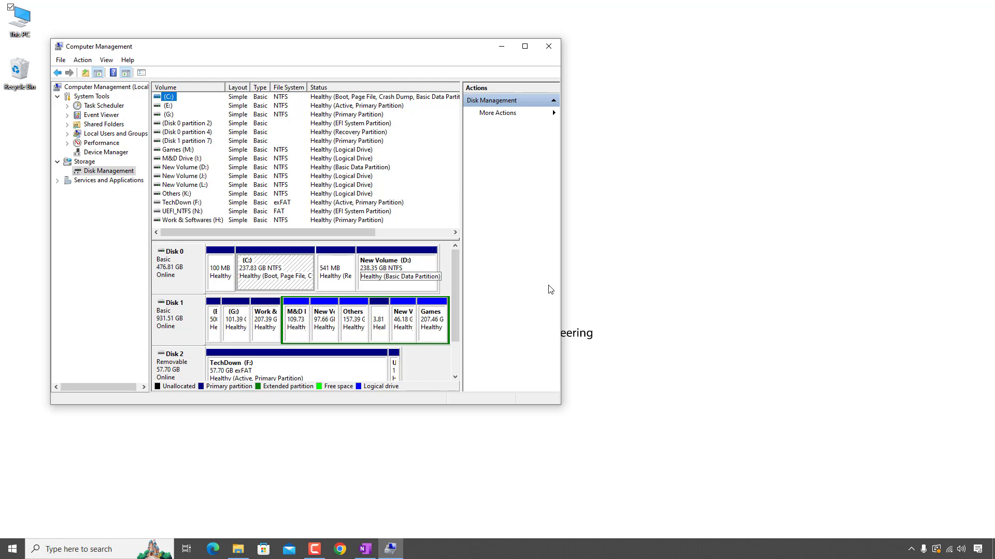
Step: Check the partition style of Disk 0 in its volume properties, then close Computer Management
right_click(191, 266)
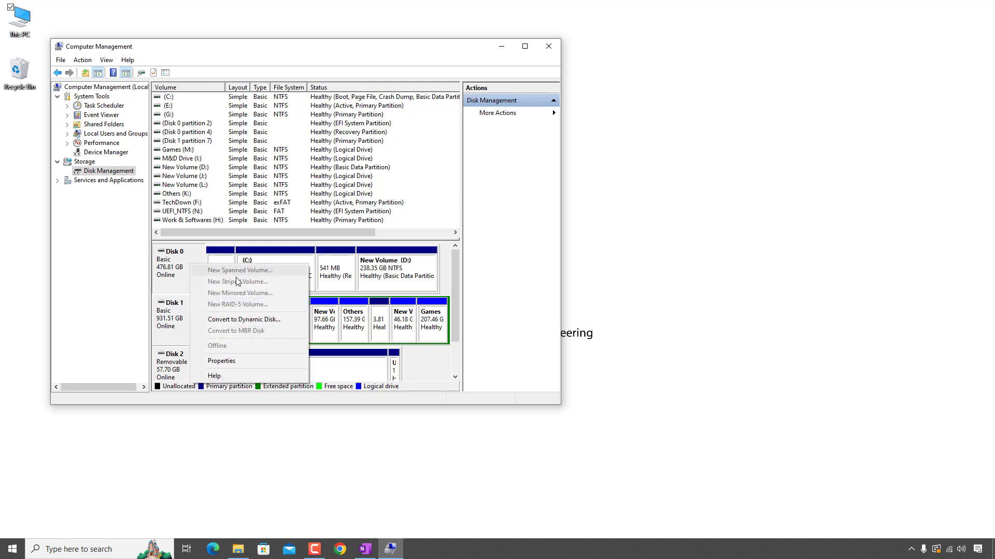
click(244, 360)
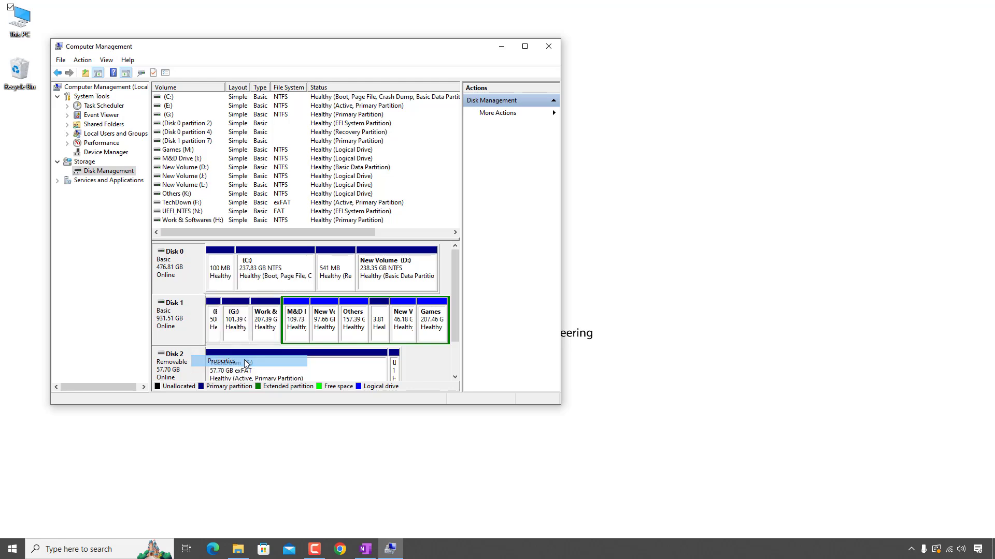
drag(240, 132, 295, 142)
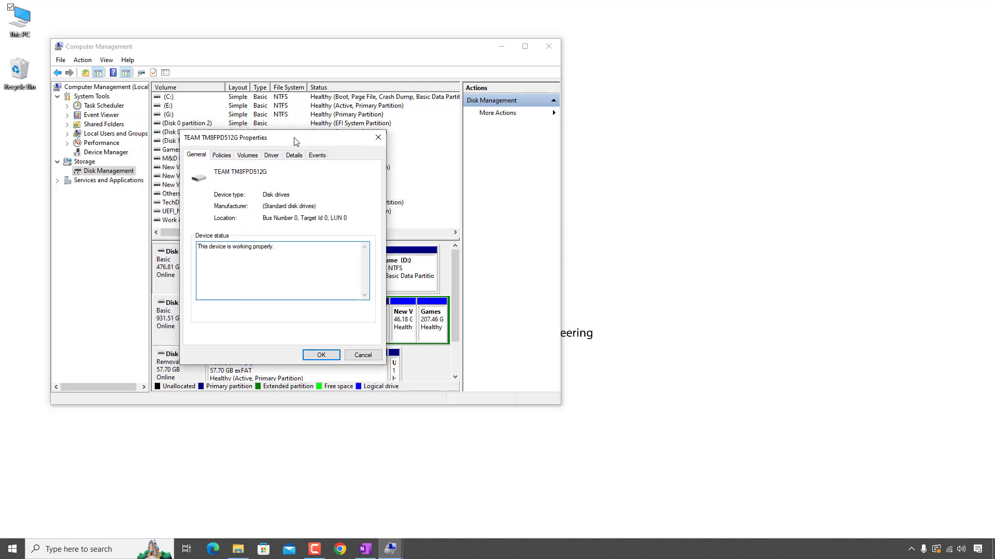
click(249, 156)
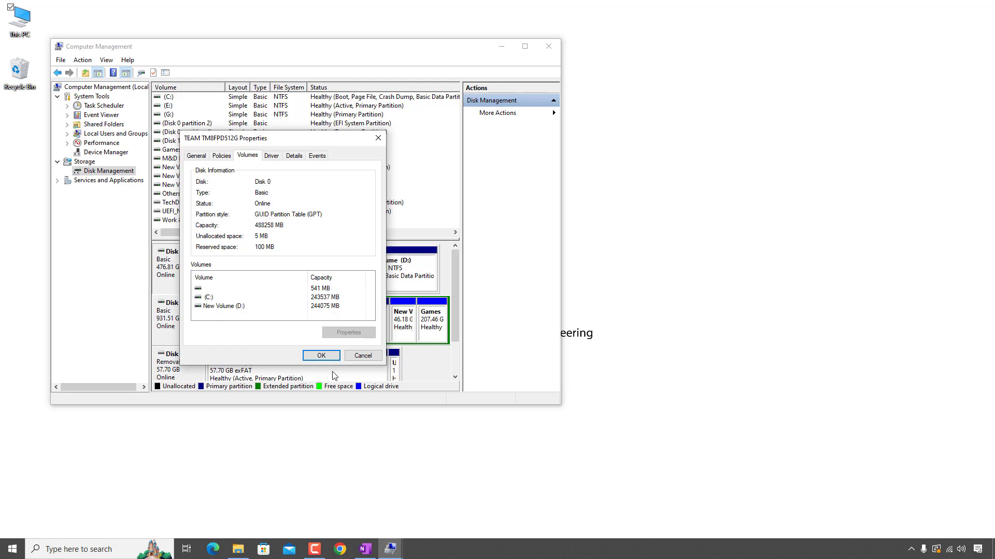
click(321, 355)
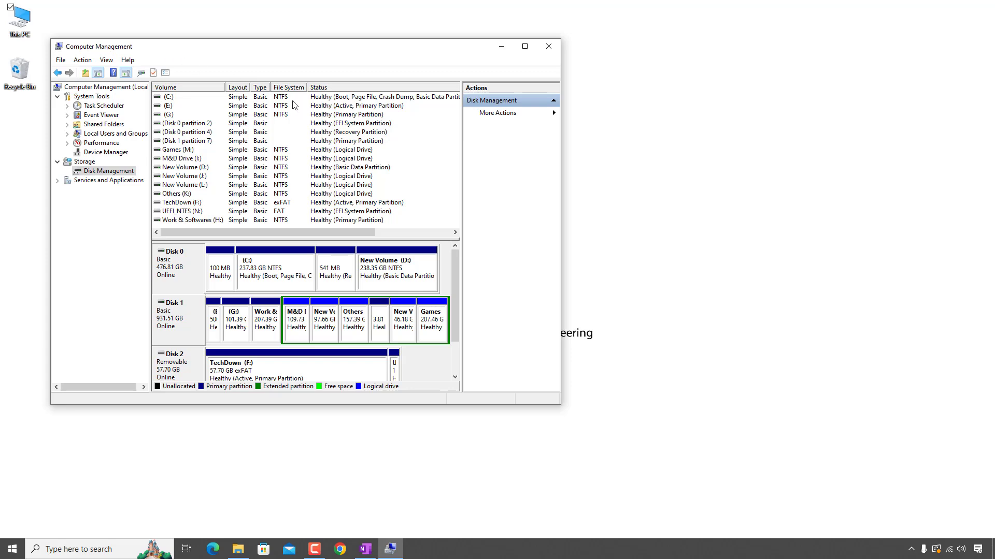
click(551, 49)
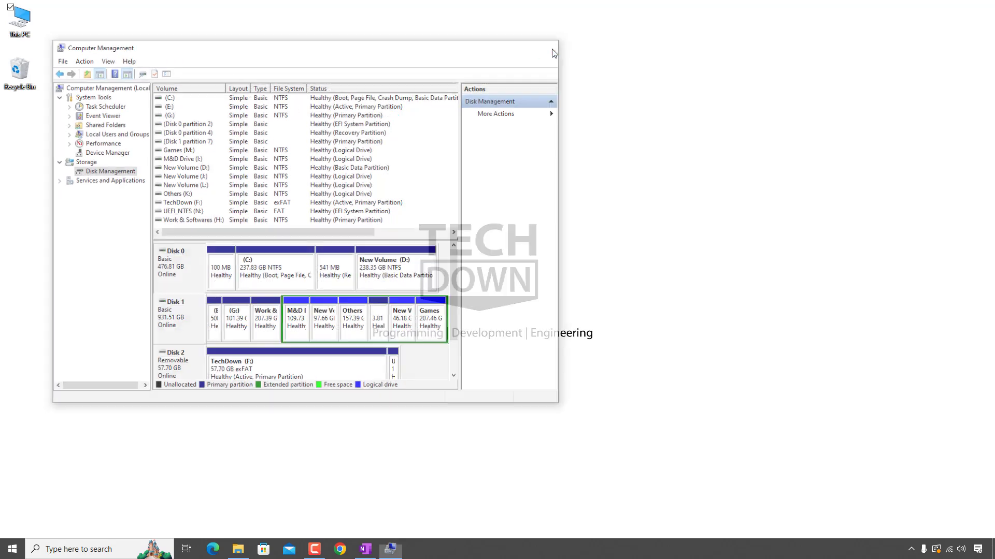
Step: Search Windows for "cmd", open Command Prompt and move its window toward the middle of the desktop
click(89, 551)
text(cmd)
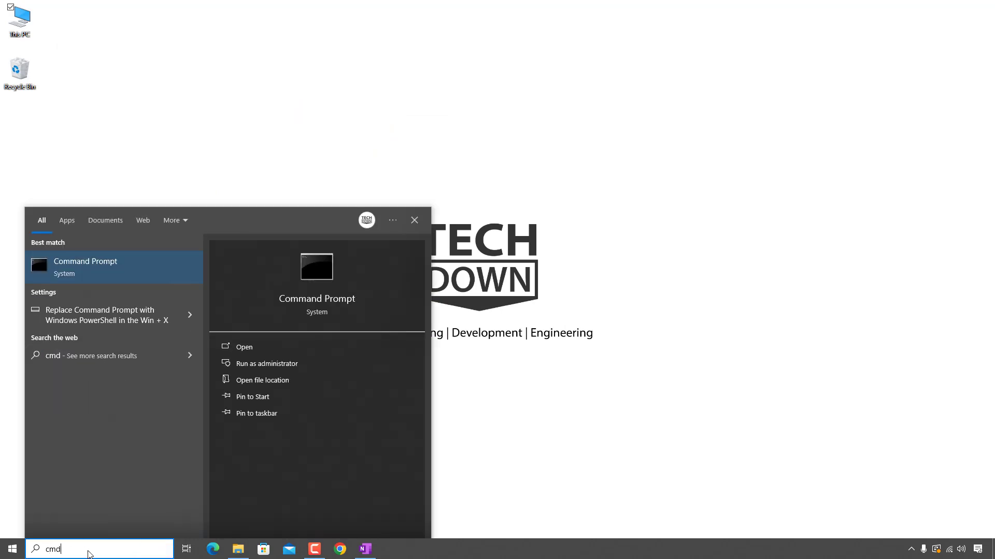
key(Return)
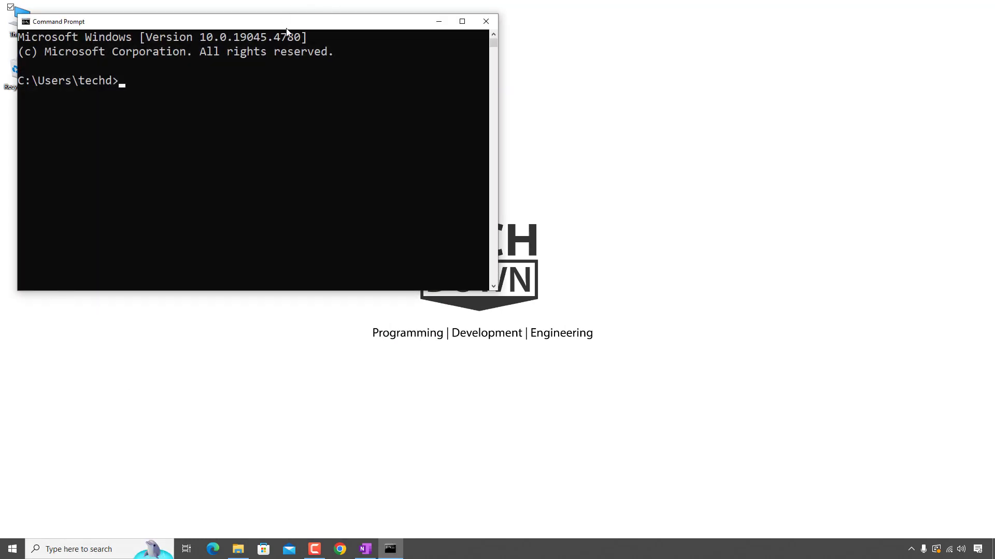
drag(284, 21, 459, 100)
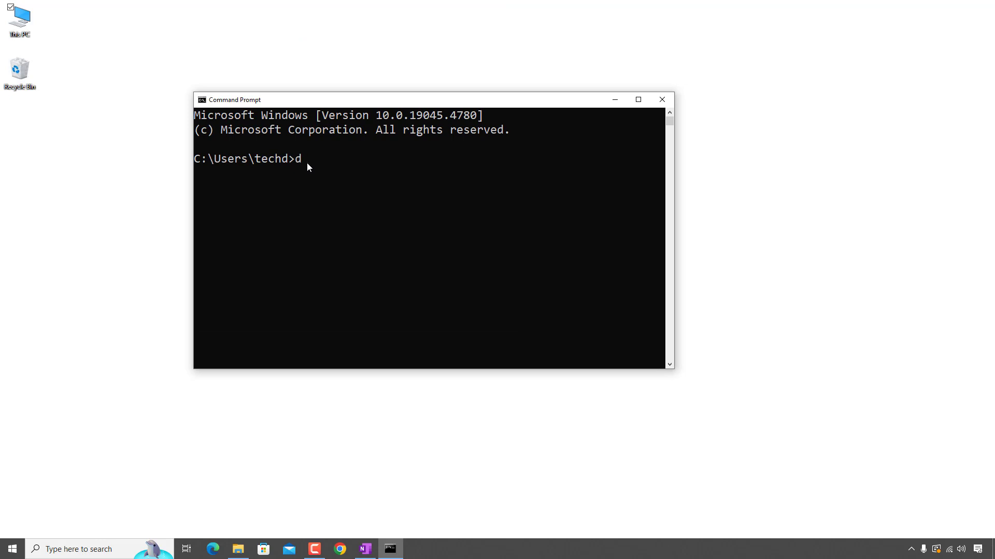
Step: Open Disk Management with the command diskmgmt.msc and move its window toward the middle of the desktop
text(diskmgmt.msc)
key(Return)
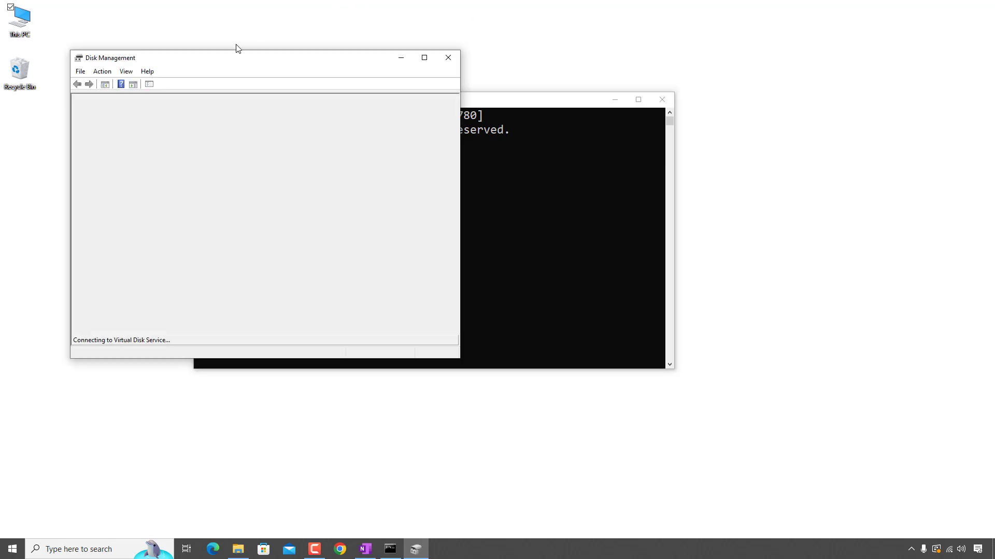
drag(238, 61, 342, 100)
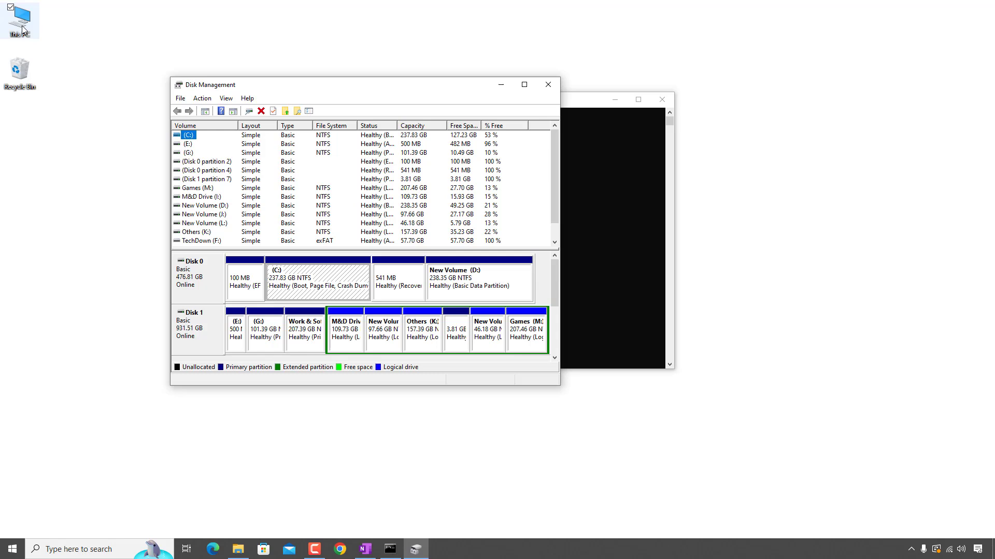
Step: Move the Command Prompt window off the disk list and minimize it, and close Disk Management
click(590, 101)
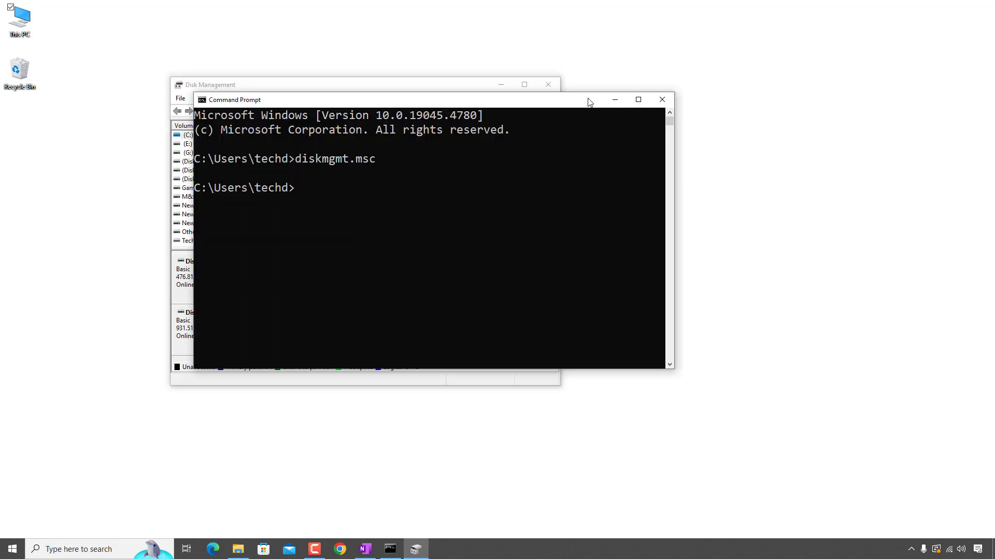
drag(590, 101, 703, 179)
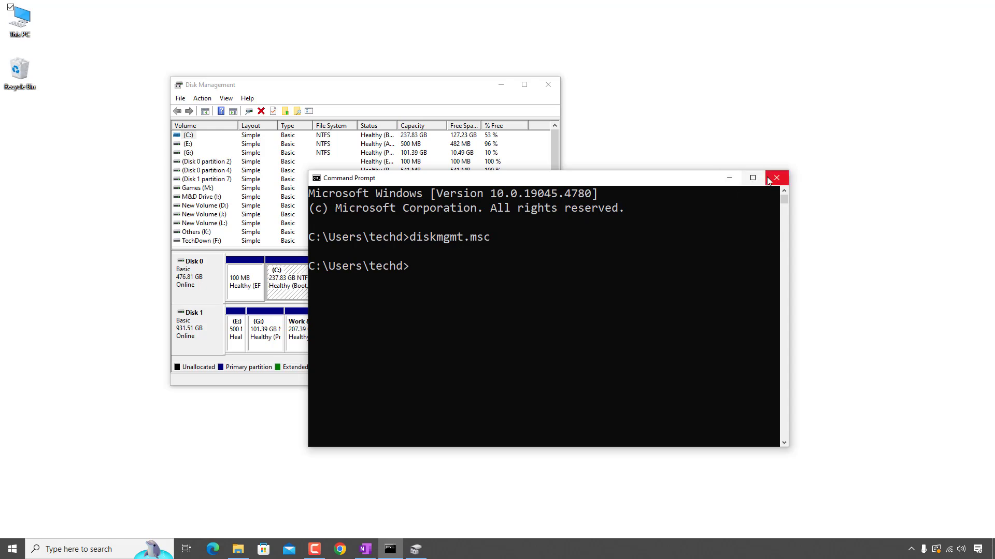
click(730, 180)
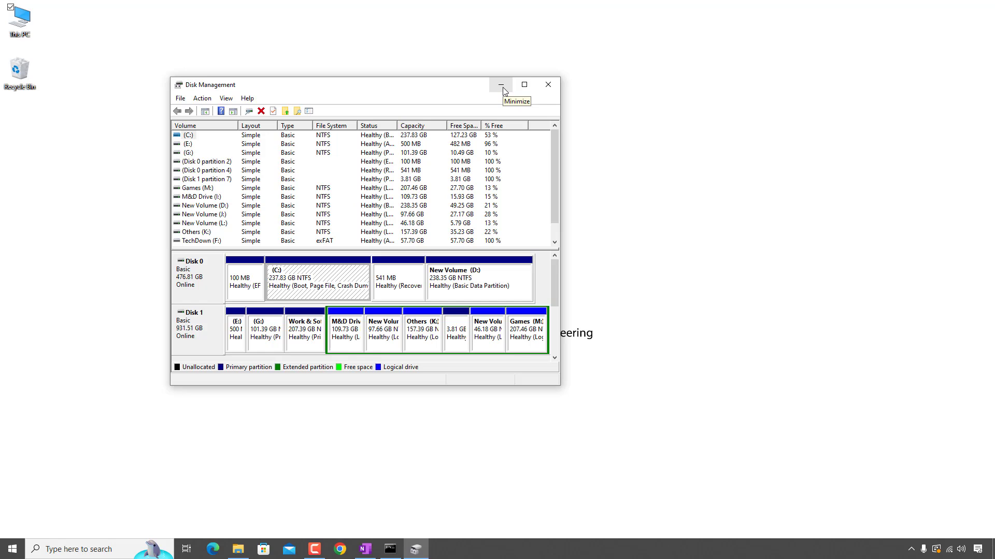
click(548, 85)
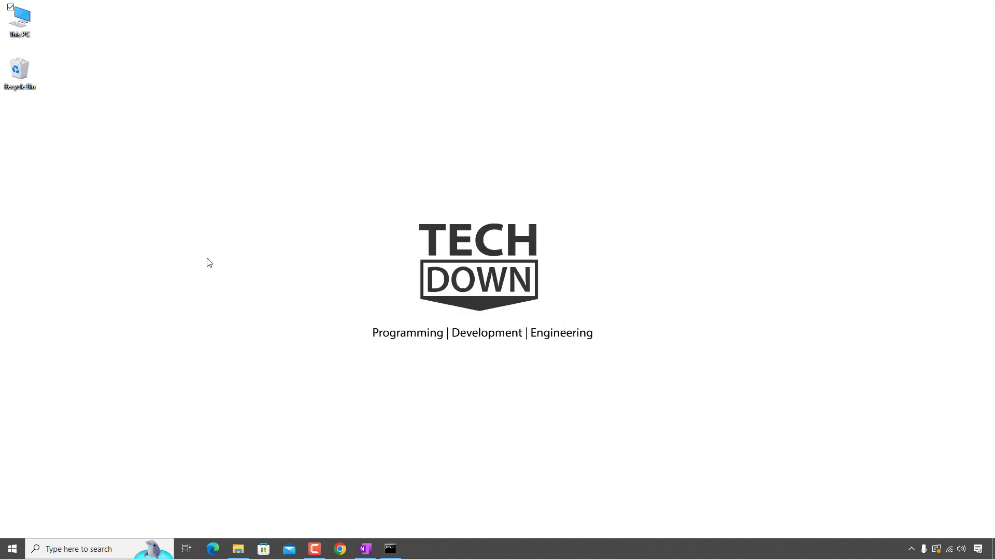
Step: Launch rufus-4.5.exe from the Downloads folder and select ubuntu-24.04.1-desktop-amd64.iso as the boot image
click(245, 554)
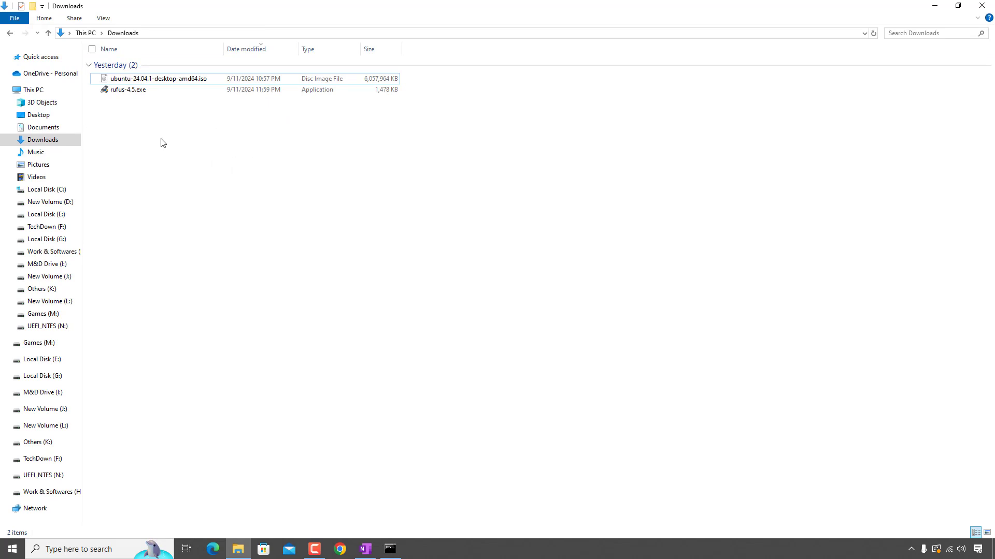
click(134, 91)
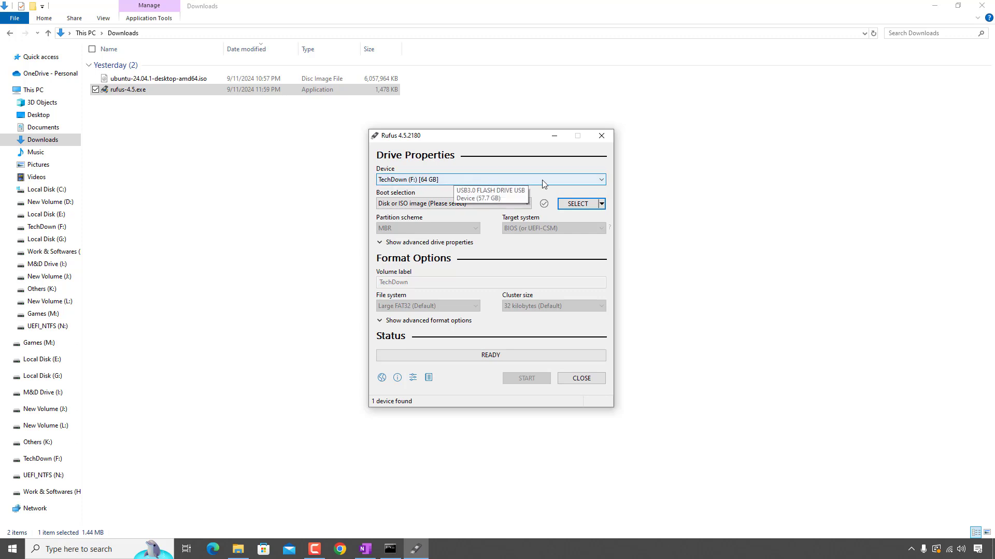
click(589, 206)
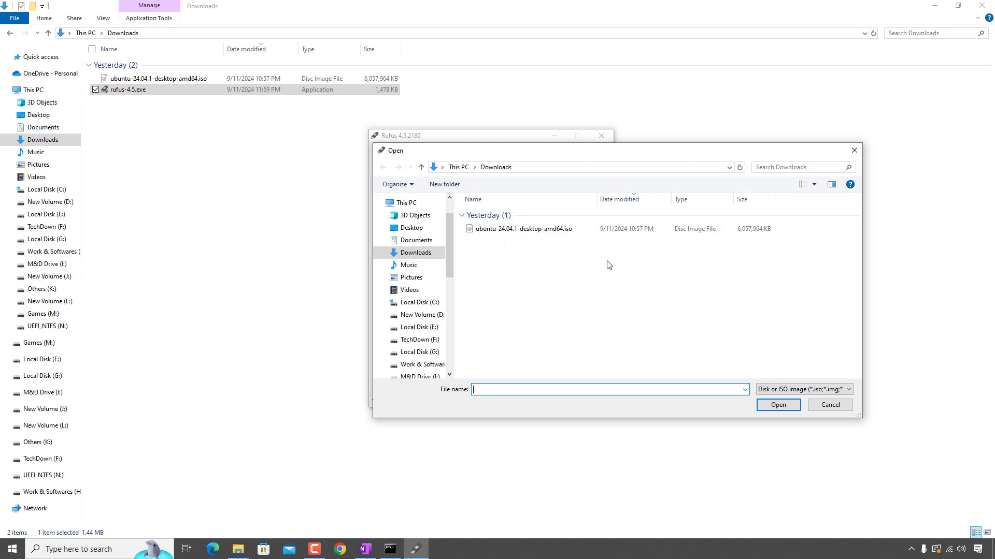
click(507, 228)
click(787, 407)
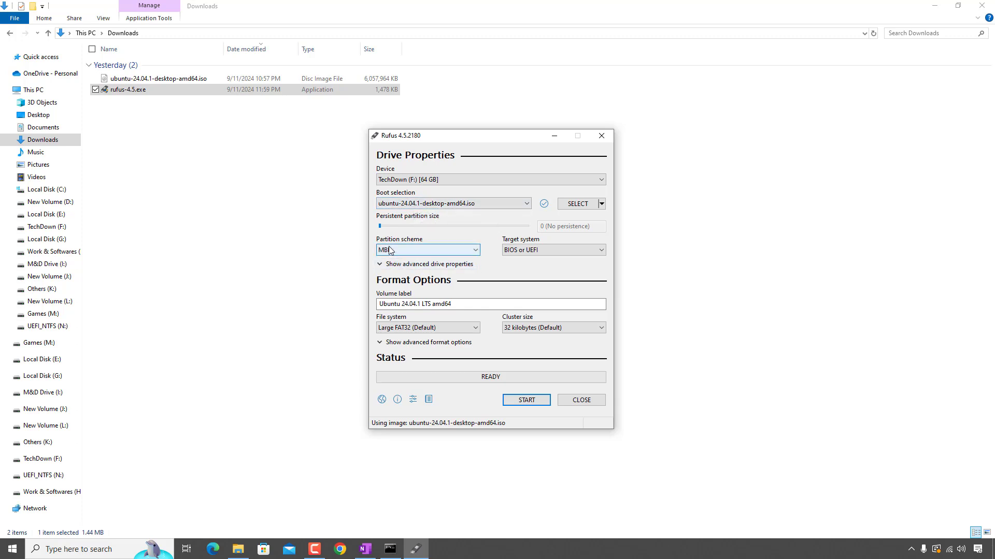
Step: Set the partition scheme to GPT and write the USB drive in ISO Image mode, accepting the erasure of its data
click(427, 251)
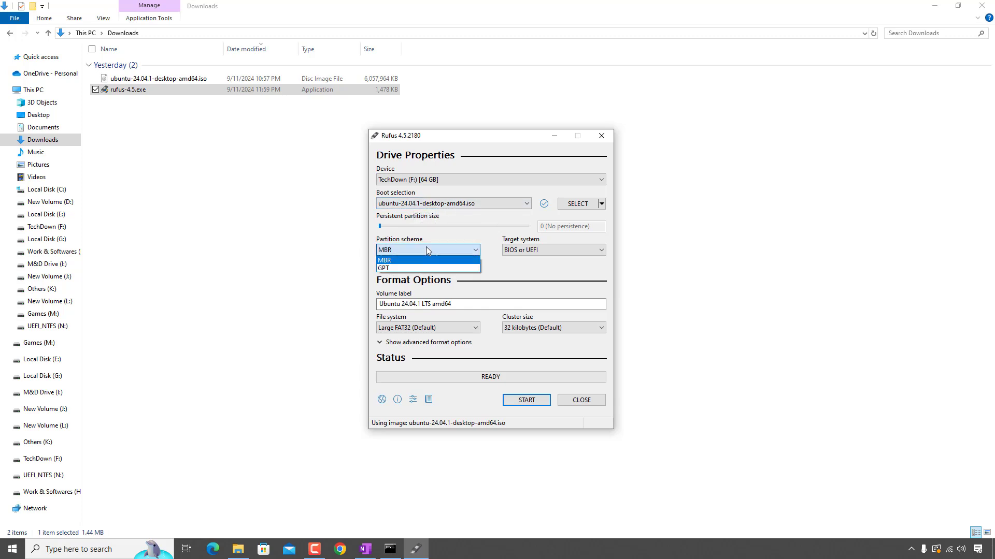
click(407, 269)
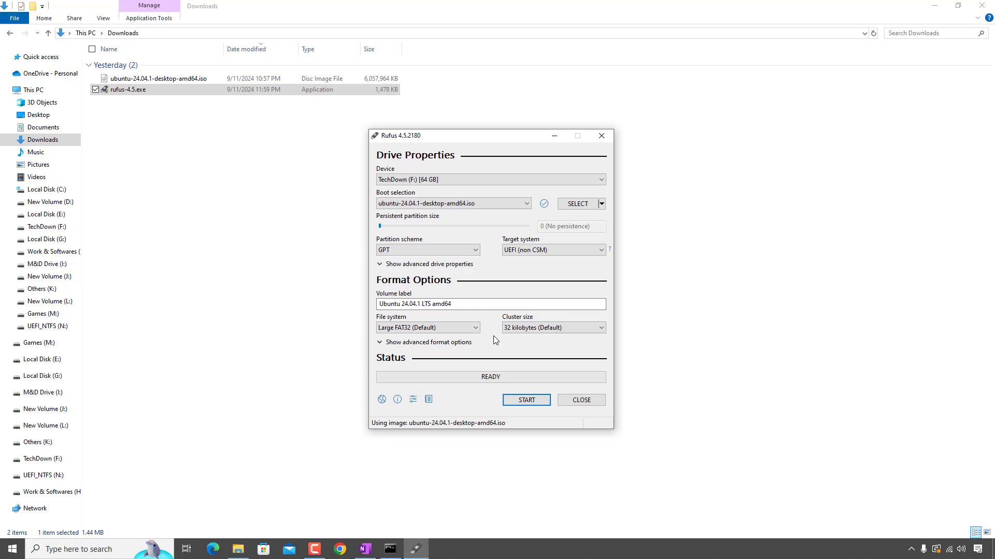
click(527, 402)
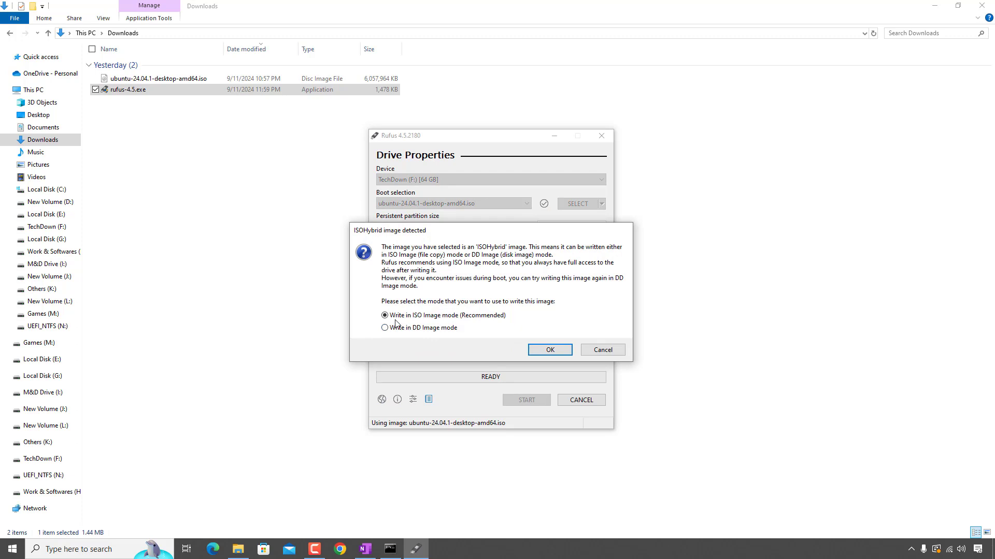
click(550, 350)
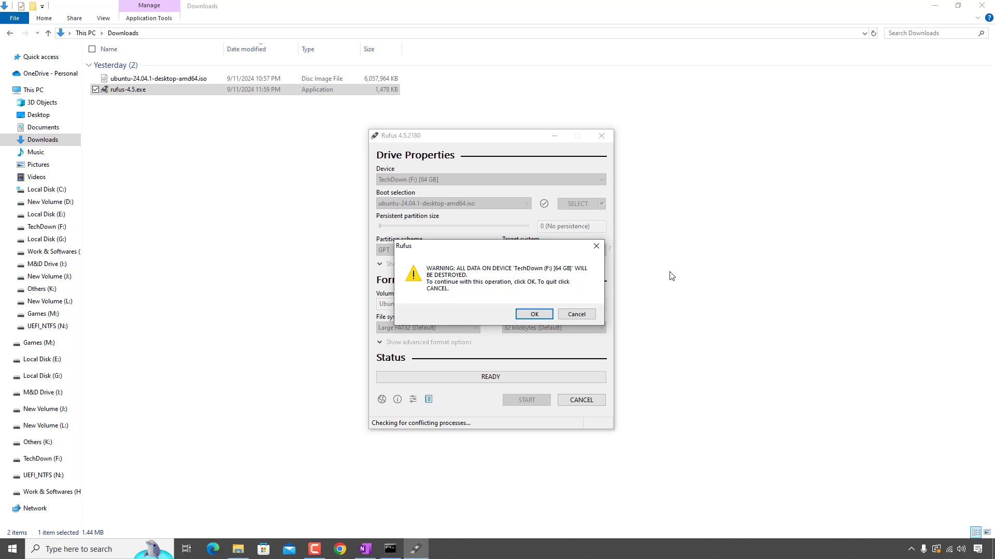
click(534, 315)
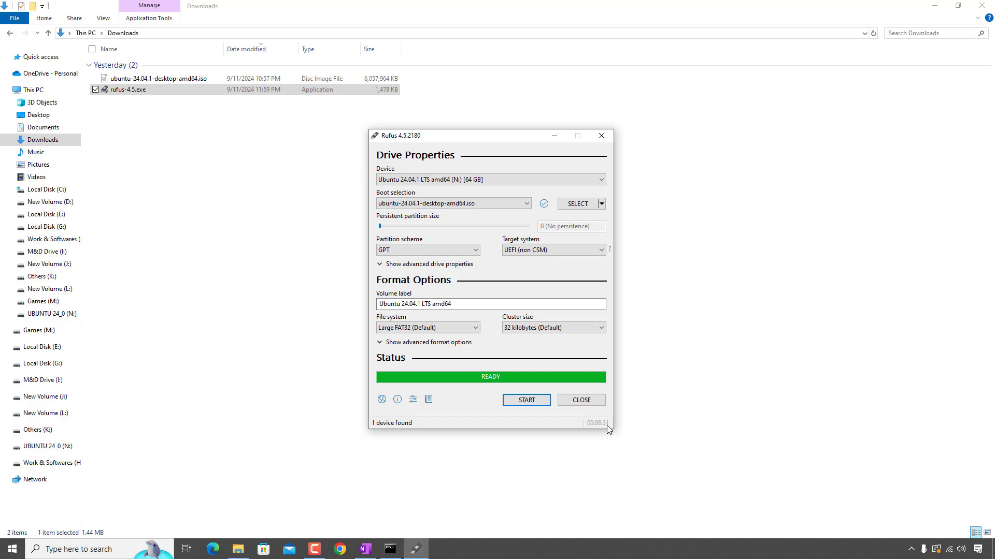
Step: Switch to OneNote, underline "Creating bootable USB drive" and "separate disk partition" with freehand strokes, and minimize the window
click(365, 549)
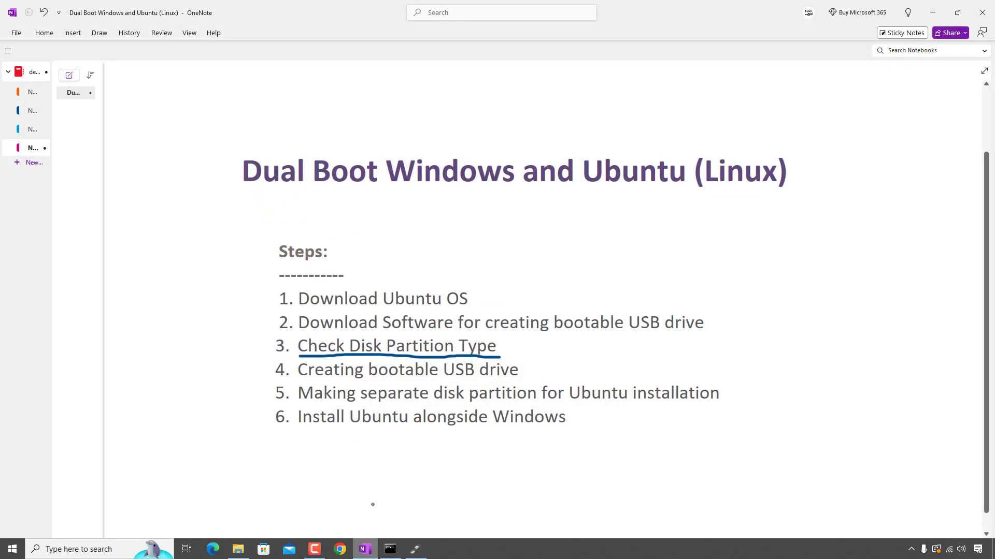
drag(312, 379, 514, 380)
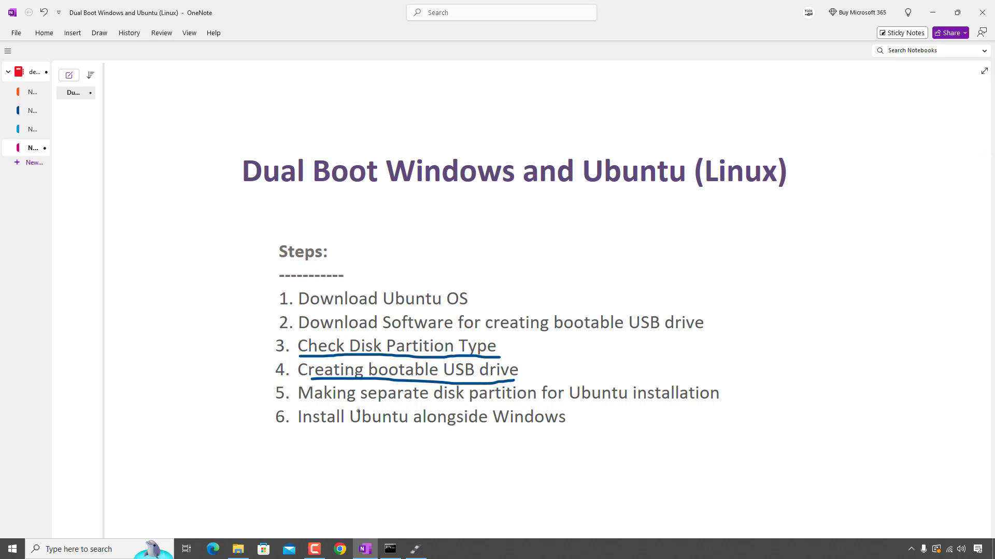
drag(358, 411, 537, 403)
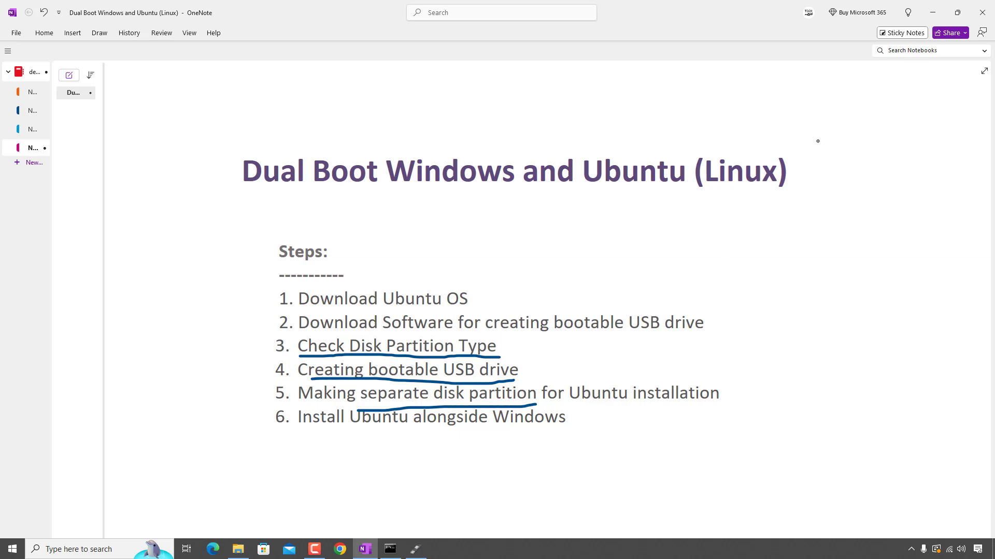
click(932, 16)
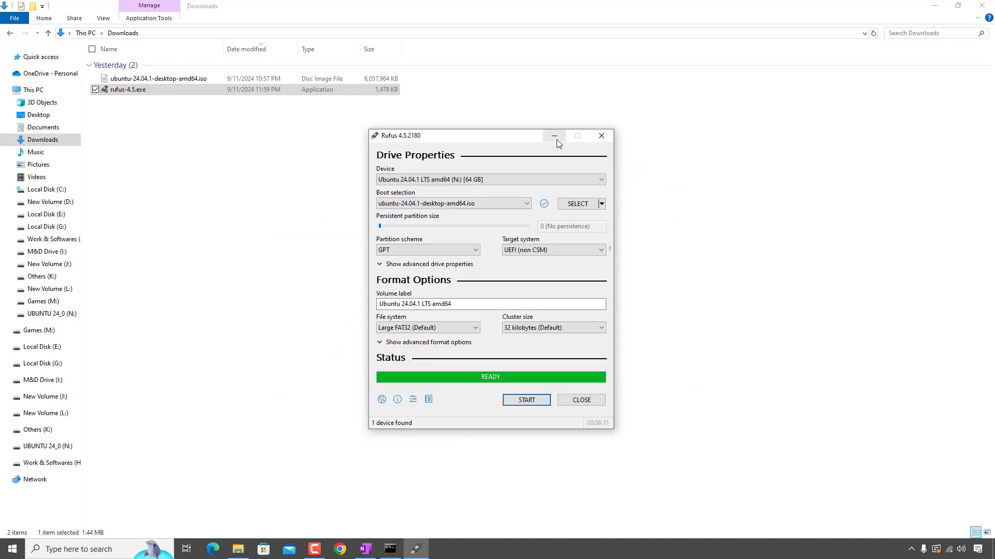
Step: Close Rufus and open Disk Management in Computer Management for This PC
click(582, 400)
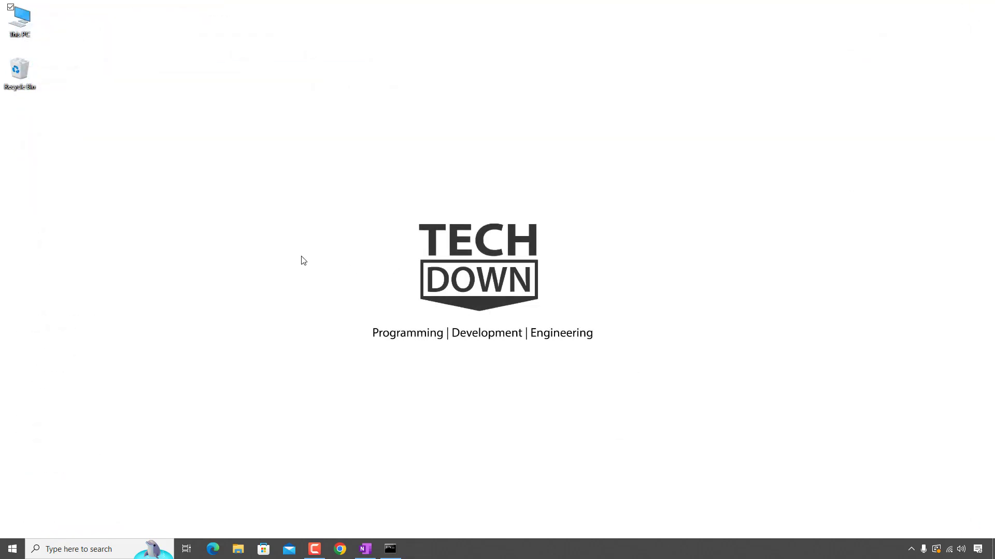
right_click(8, 21)
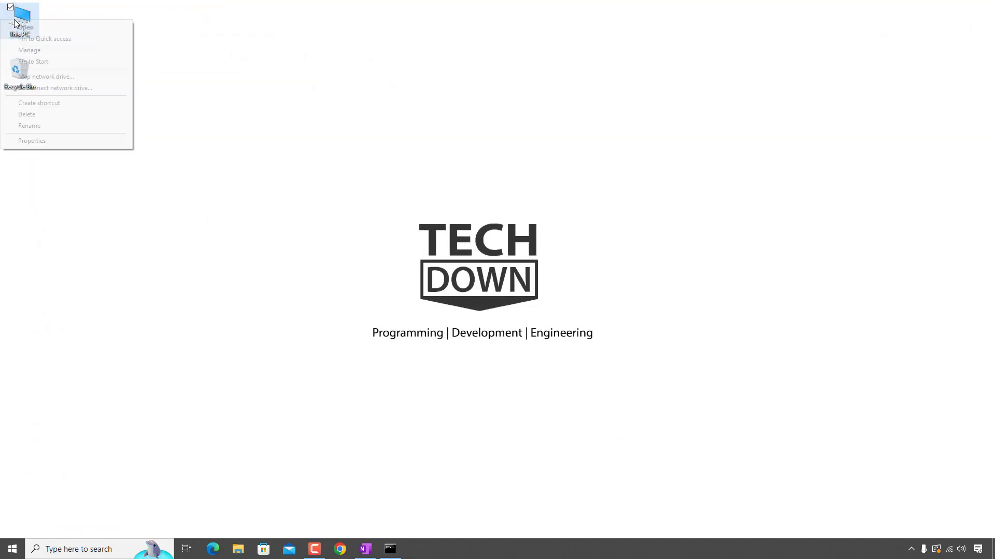
click(52, 49)
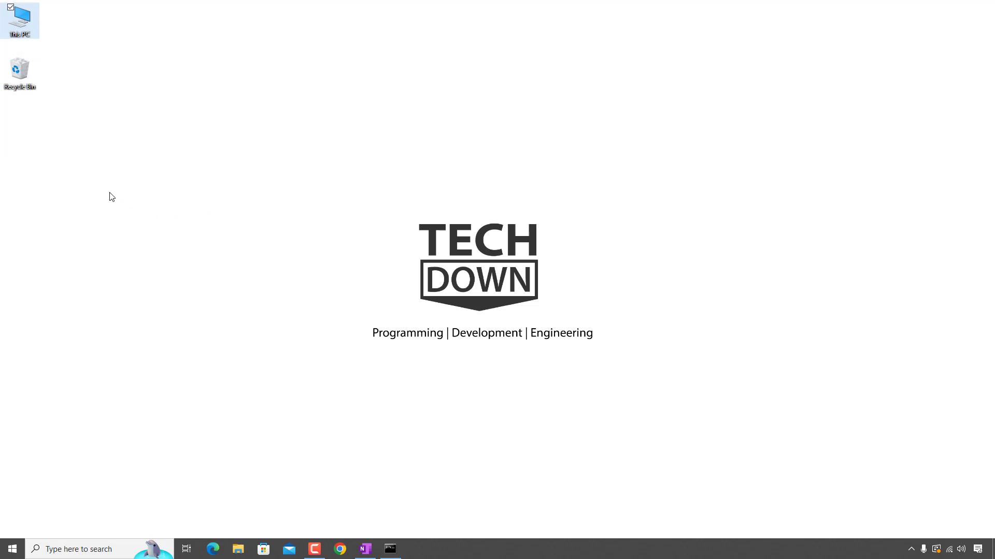
click(74, 141)
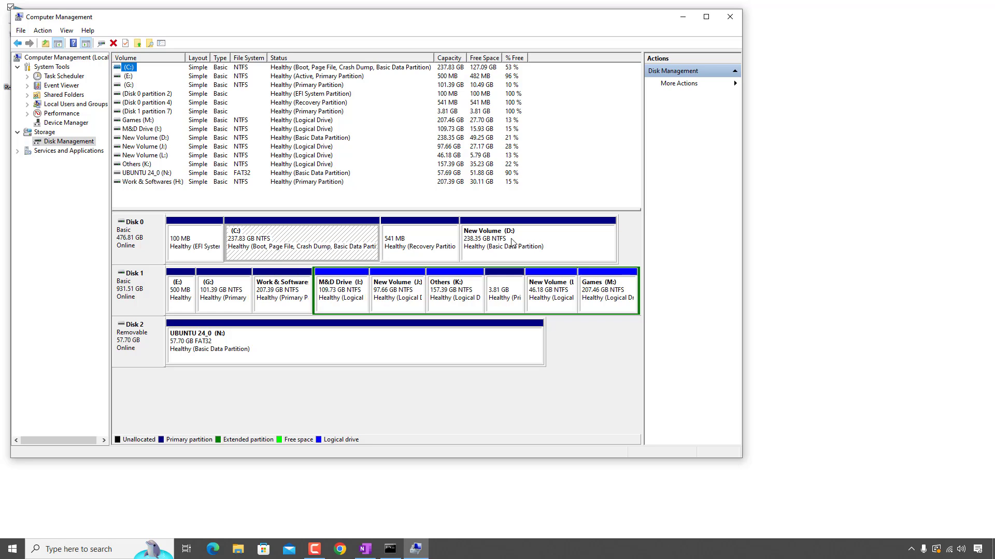
Step: Examine the C: and D: volumes on Disk 0 as candidates for freeing up space
click(339, 244)
click(133, 68)
click(511, 248)
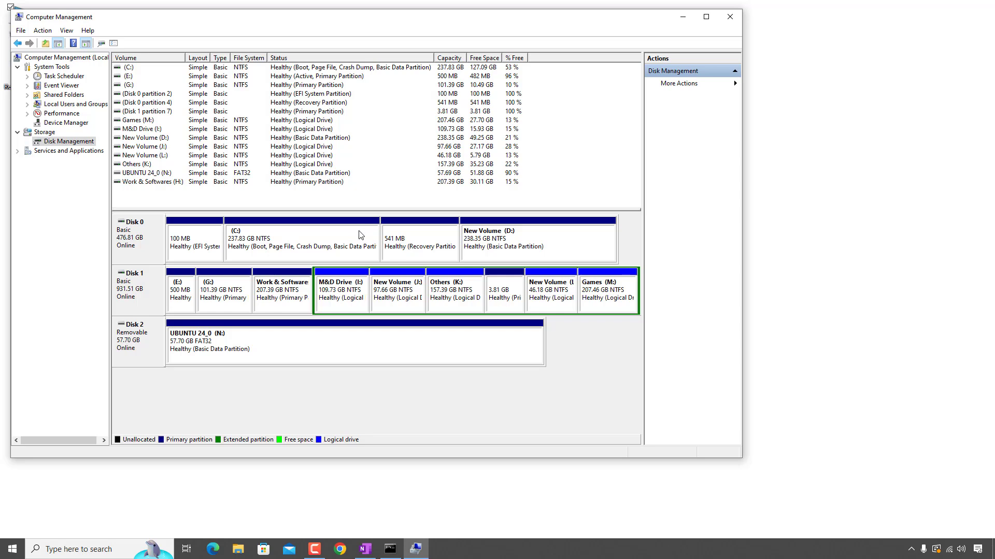
Step: Shrink the C: volume on Disk 0 by 60000 MB
click(350, 243)
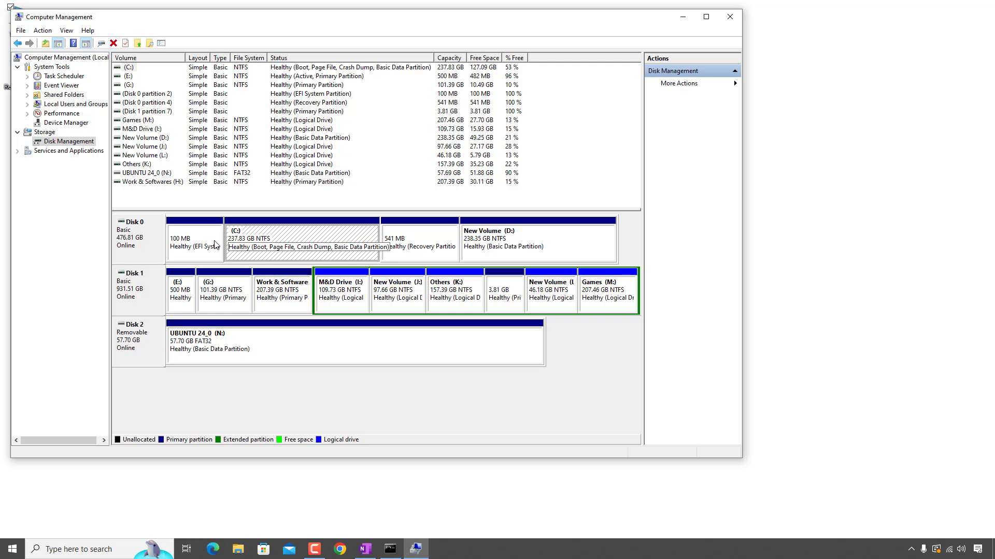
right_click(337, 236)
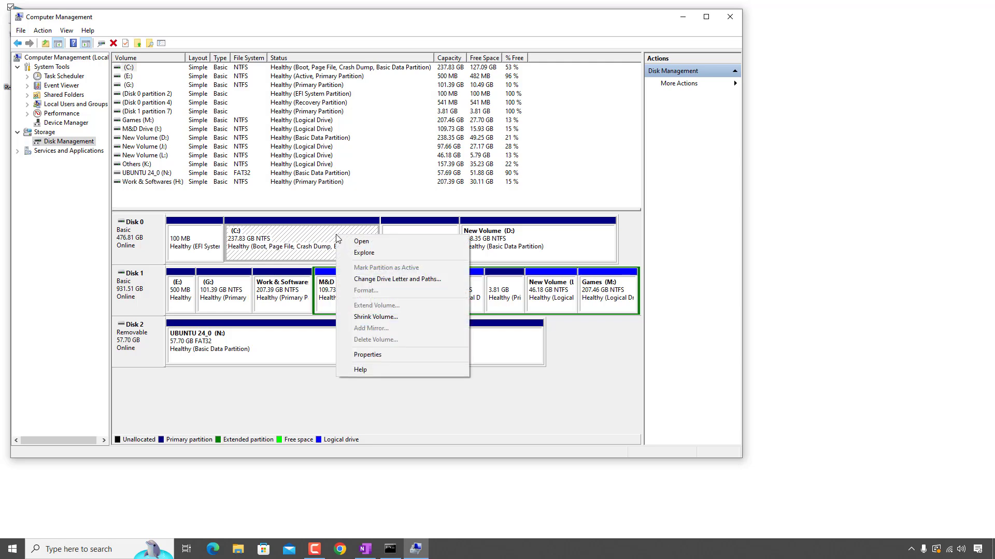
click(384, 318)
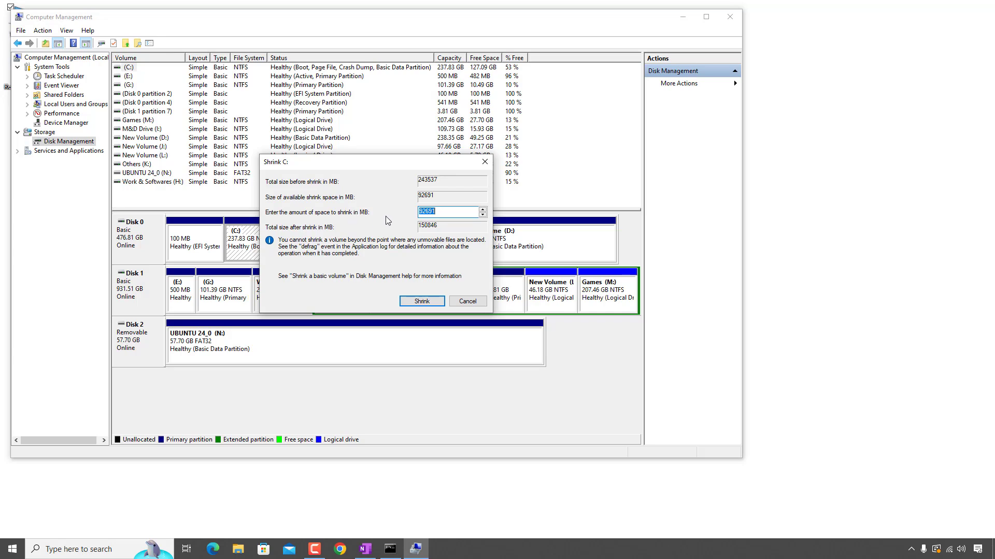
click(450, 212)
key(BackSpace)
key(BackSpace)
key(BackSpace)
key(BackSpace)
key(BackSpace)
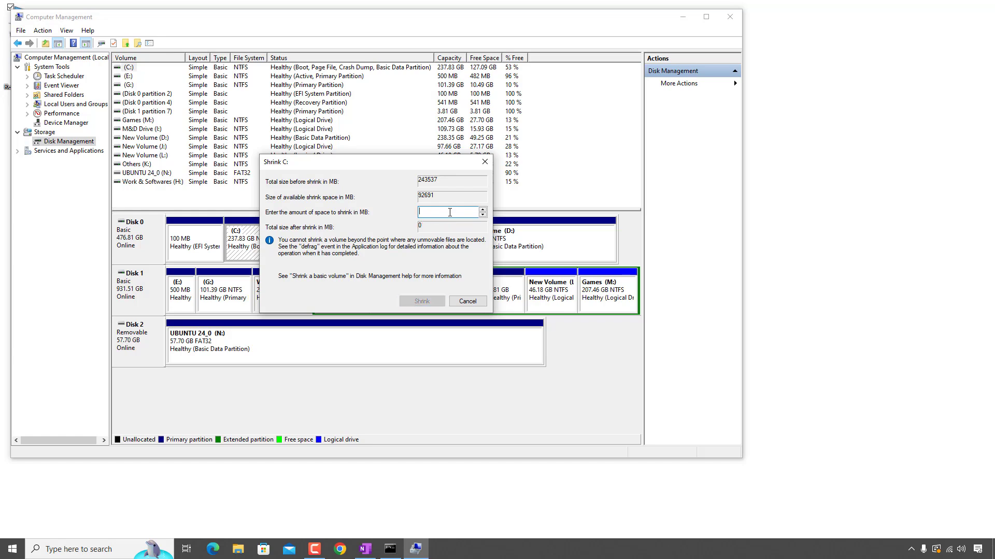
text(50000)
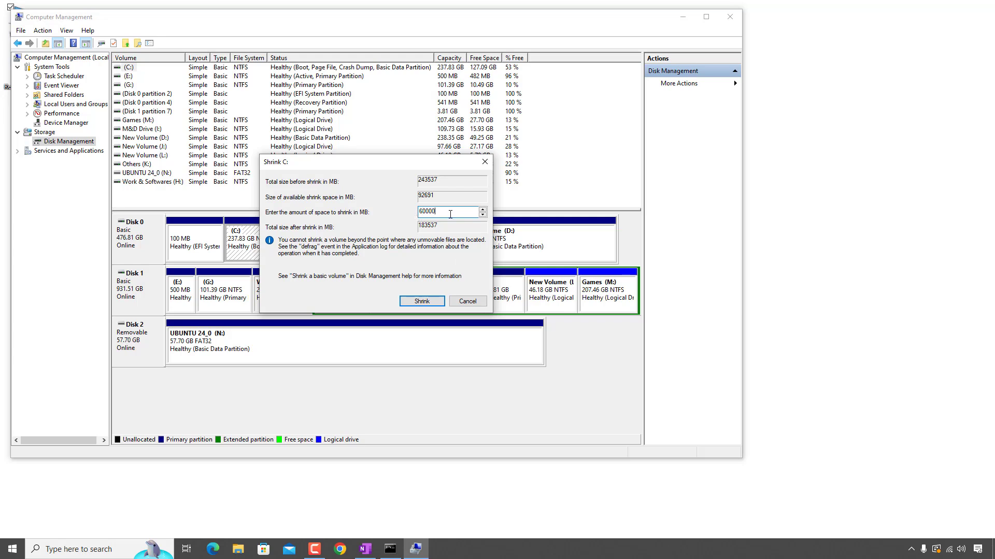
click(418, 302)
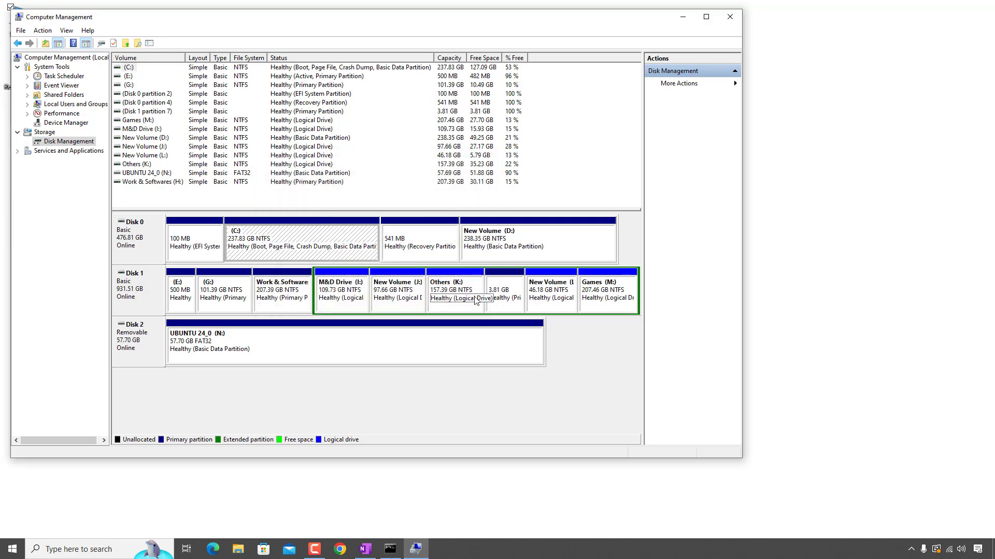